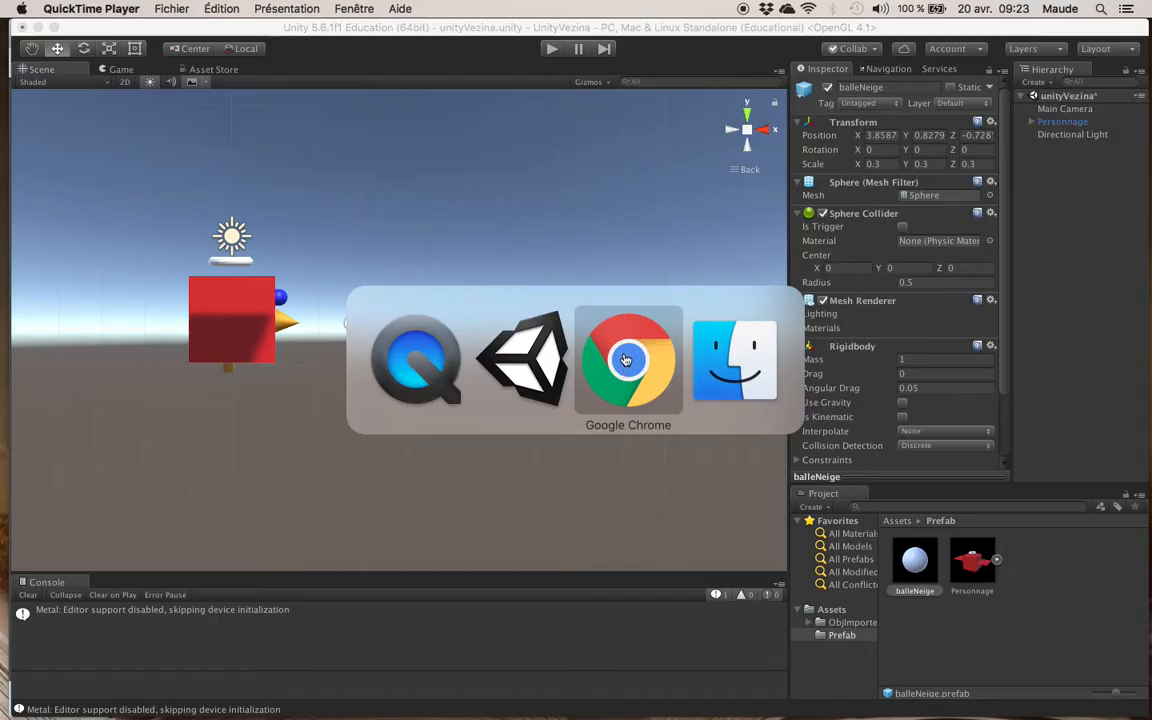
# Switch to Chrome and read the PDF instructions for importing the target, placing it in the scene and creating its collision zone
pyautogui.scroll(-3, 677, 394)
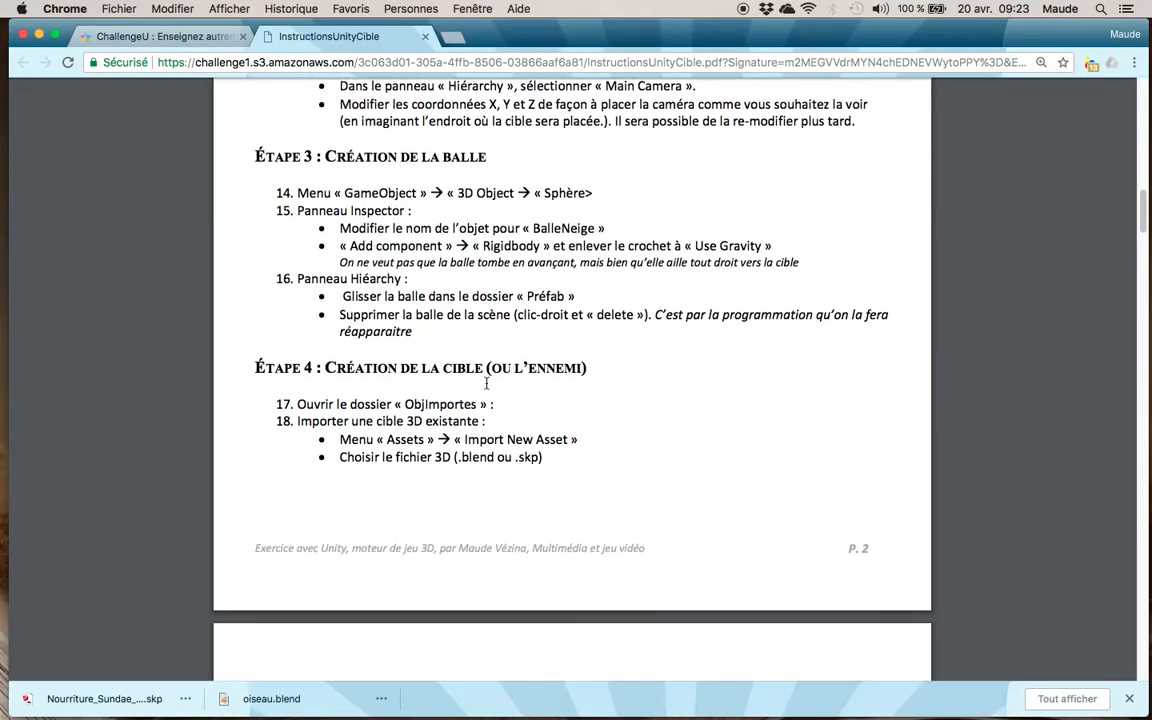
pyautogui.scroll(-2, 420, 365)
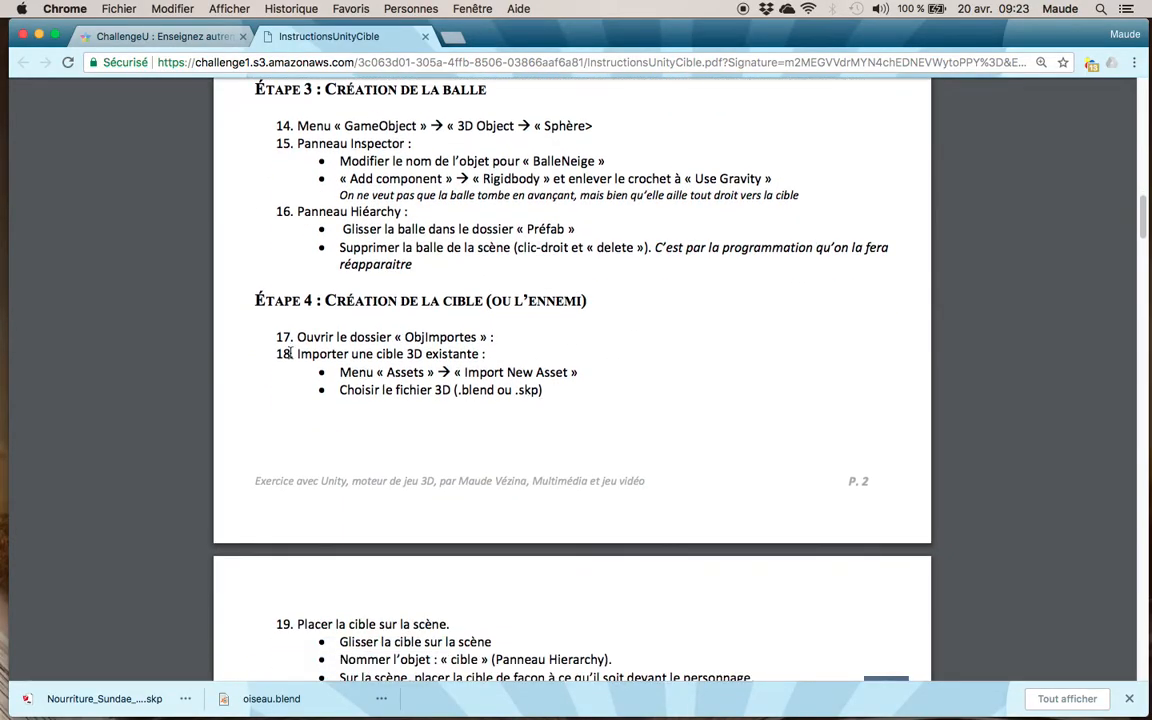
pyautogui.scroll(-3, 620, 358)
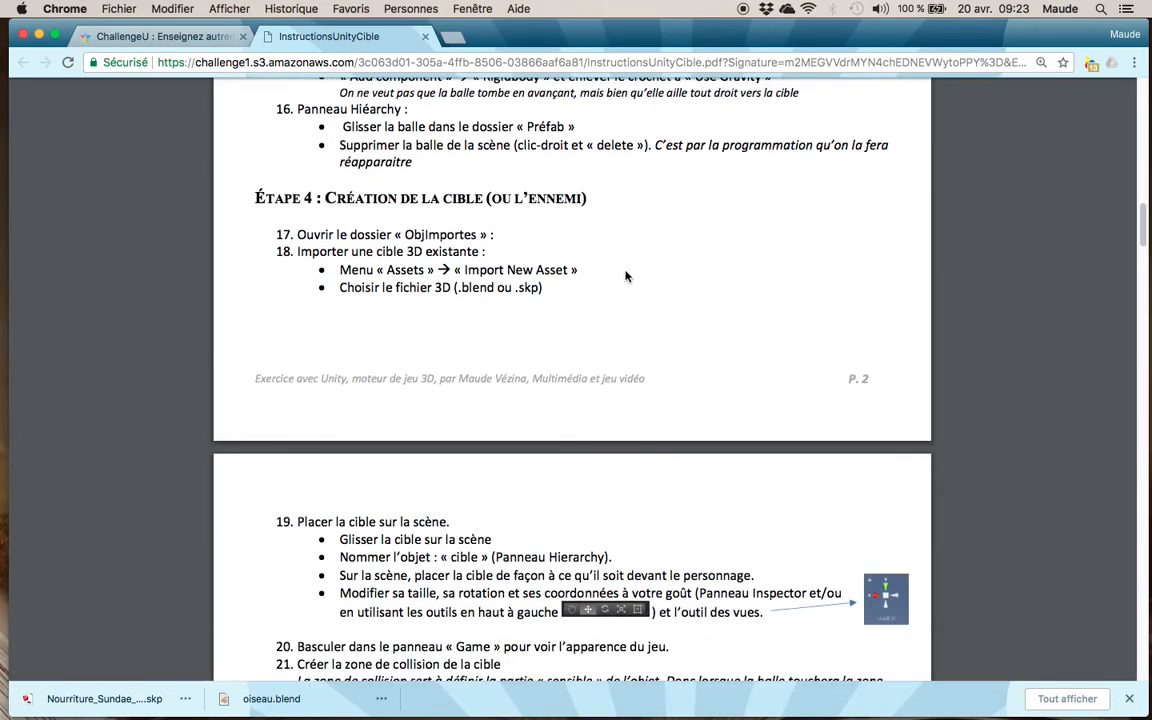
pyautogui.scroll(-5, 578, 256)
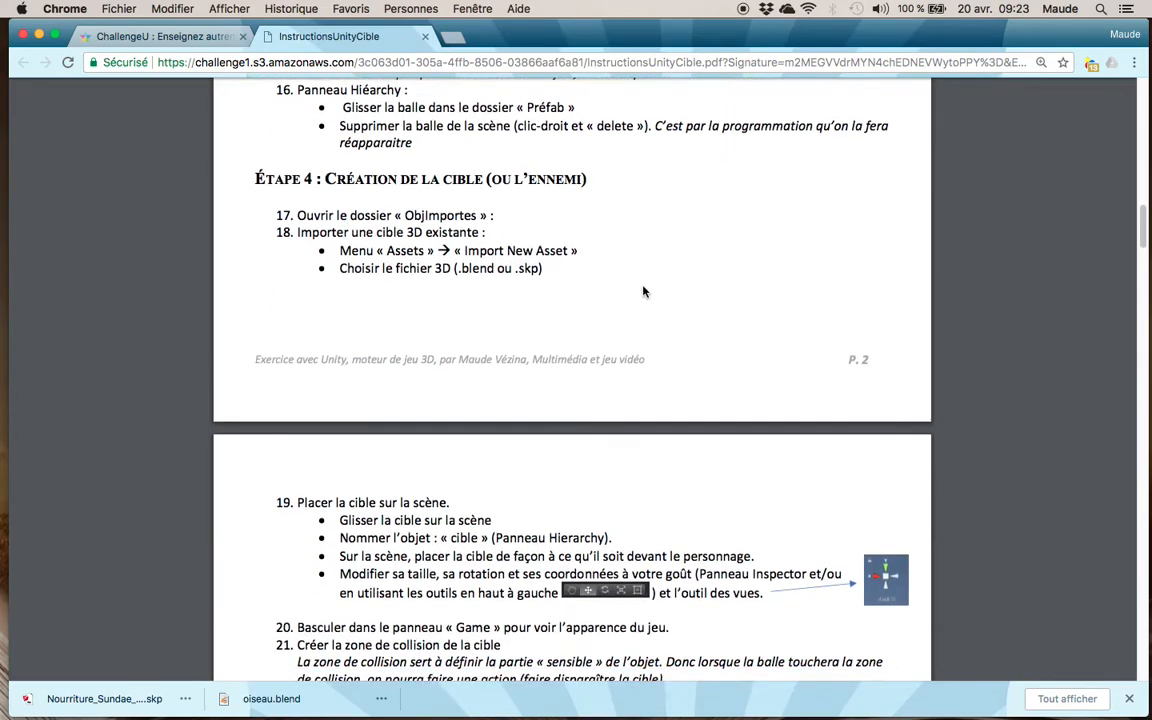
pyautogui.scroll(-4, 770, 275)
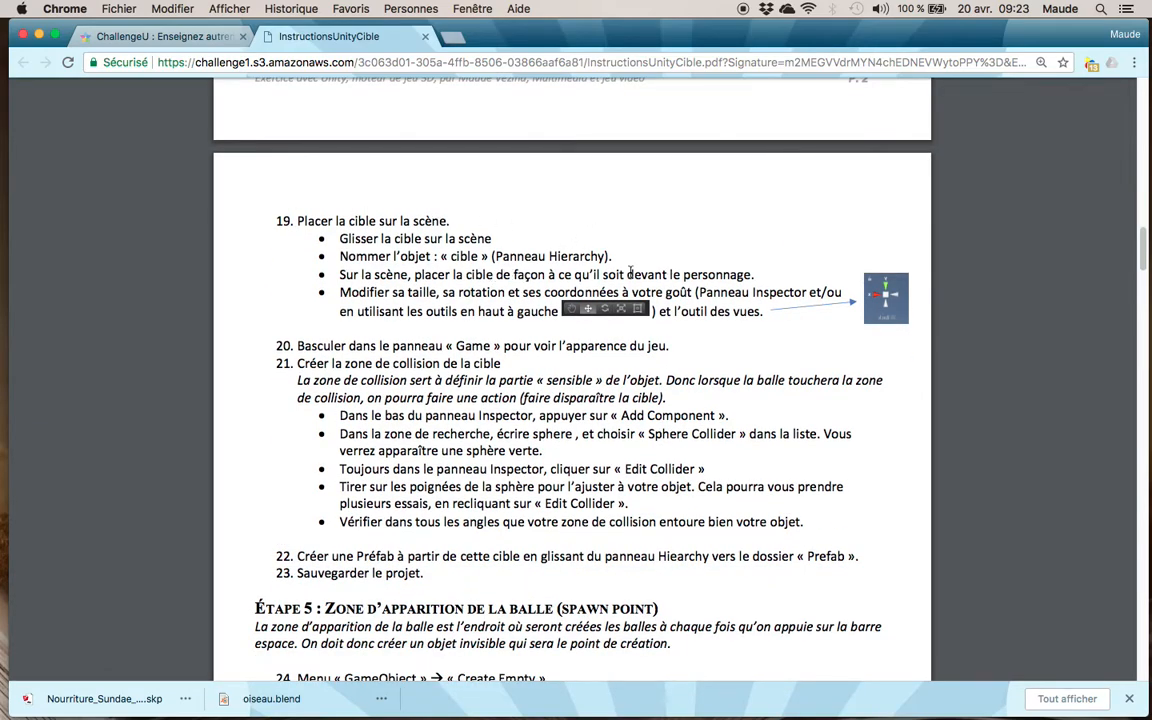
pyautogui.scroll(-1, 787, 277)
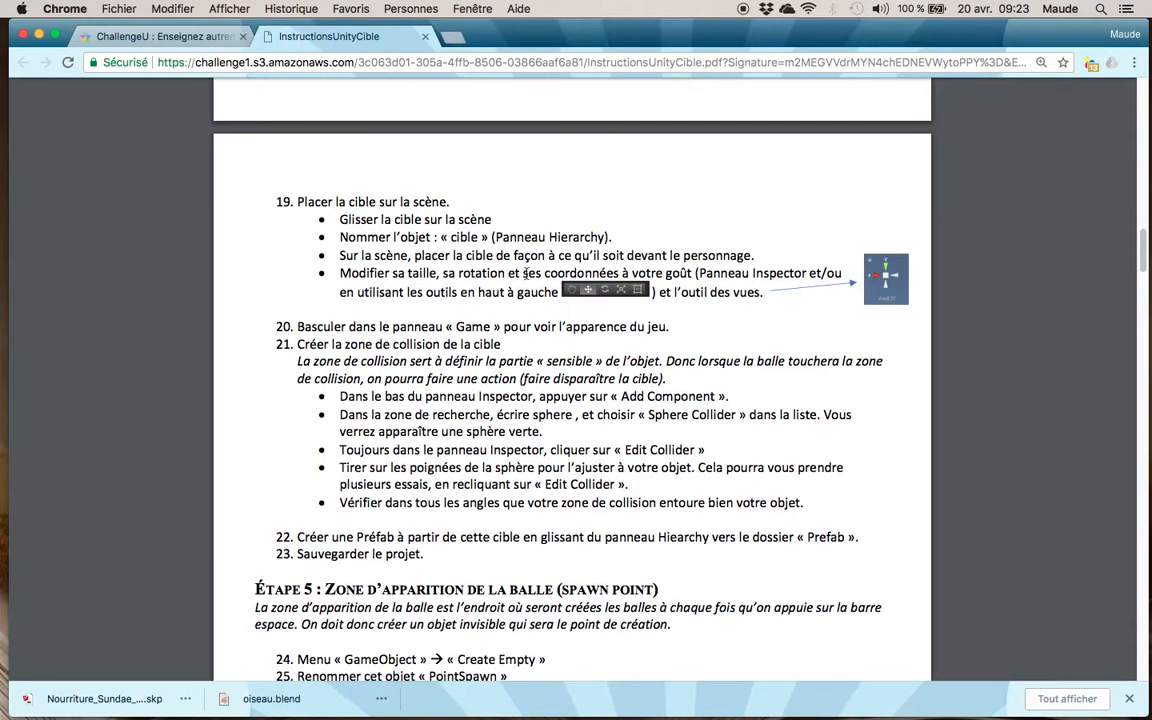
pyautogui.scroll(-1, 447, 281)
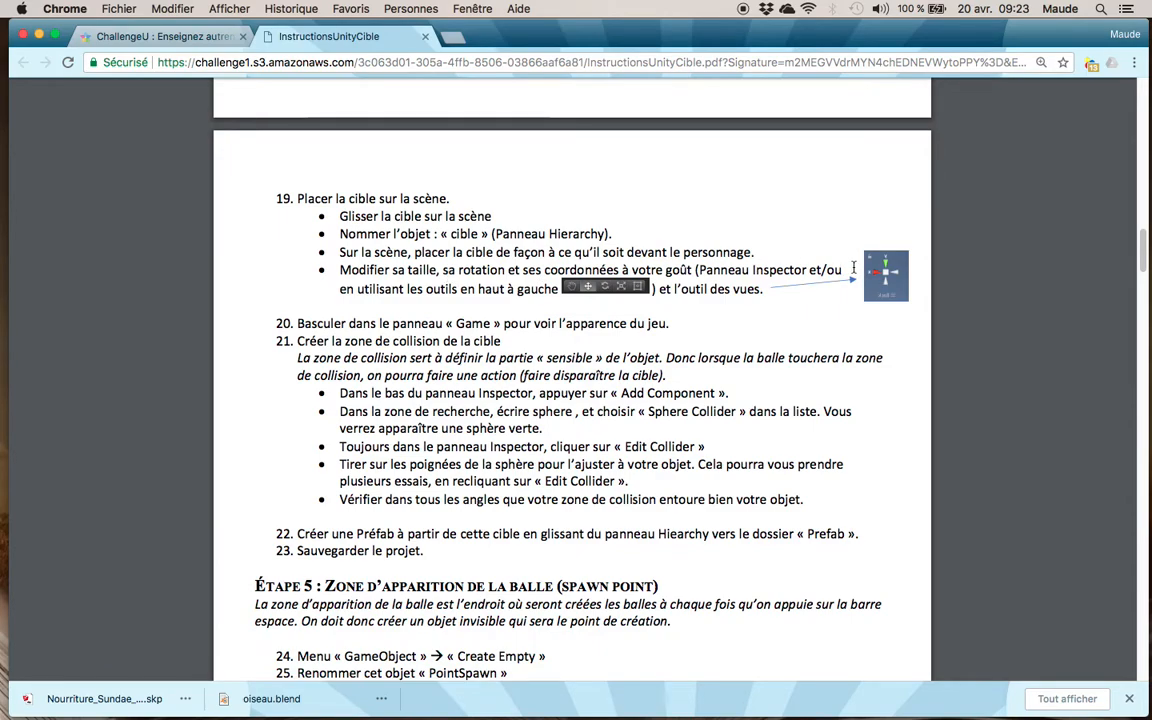
pyautogui.scroll(-1, 765, 255)
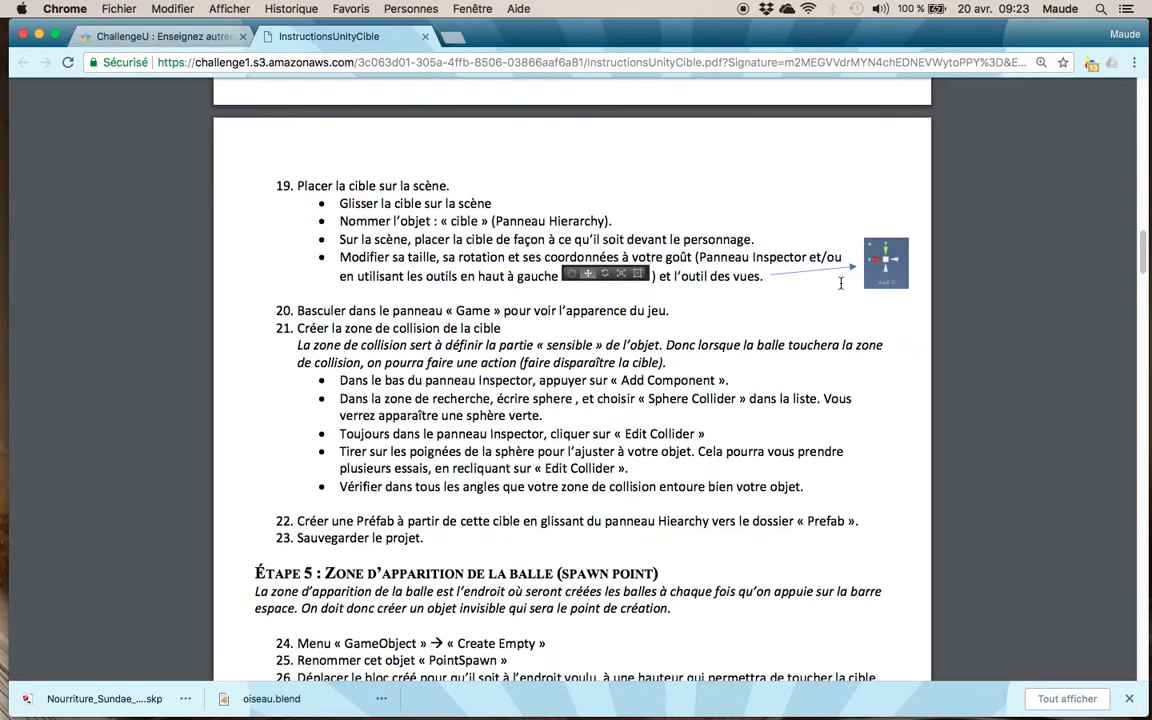
pyautogui.scroll(-3, 840, 283)
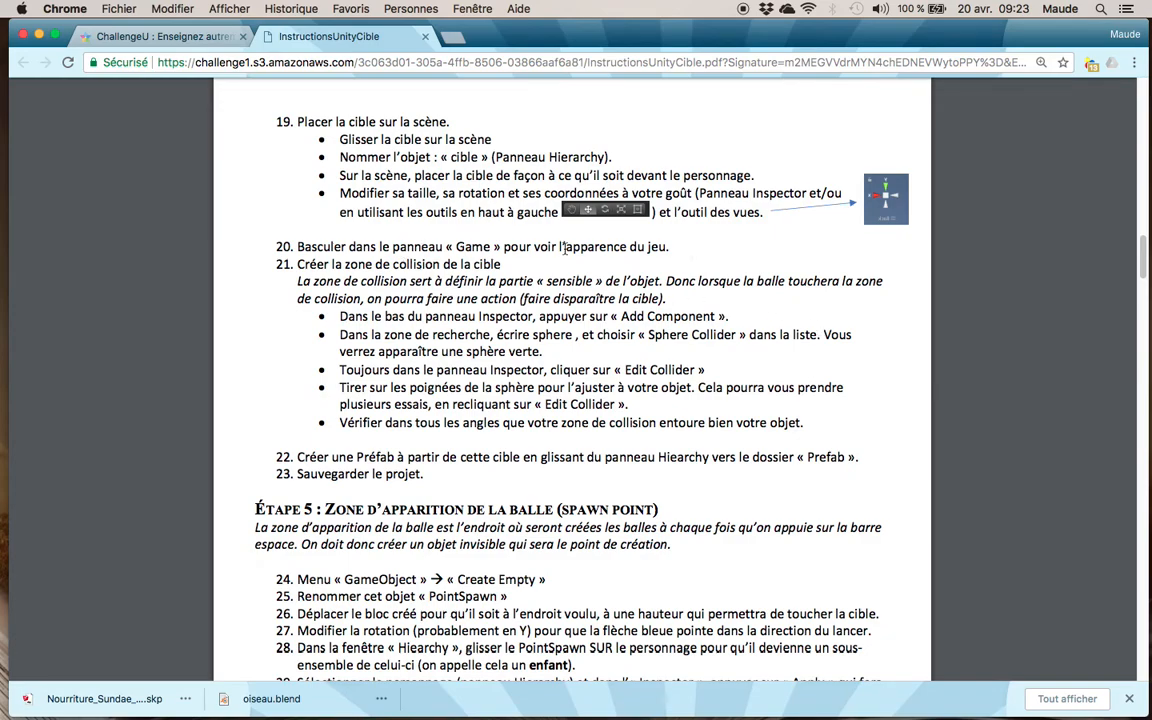
pyautogui.scroll(-3, 374, 234)
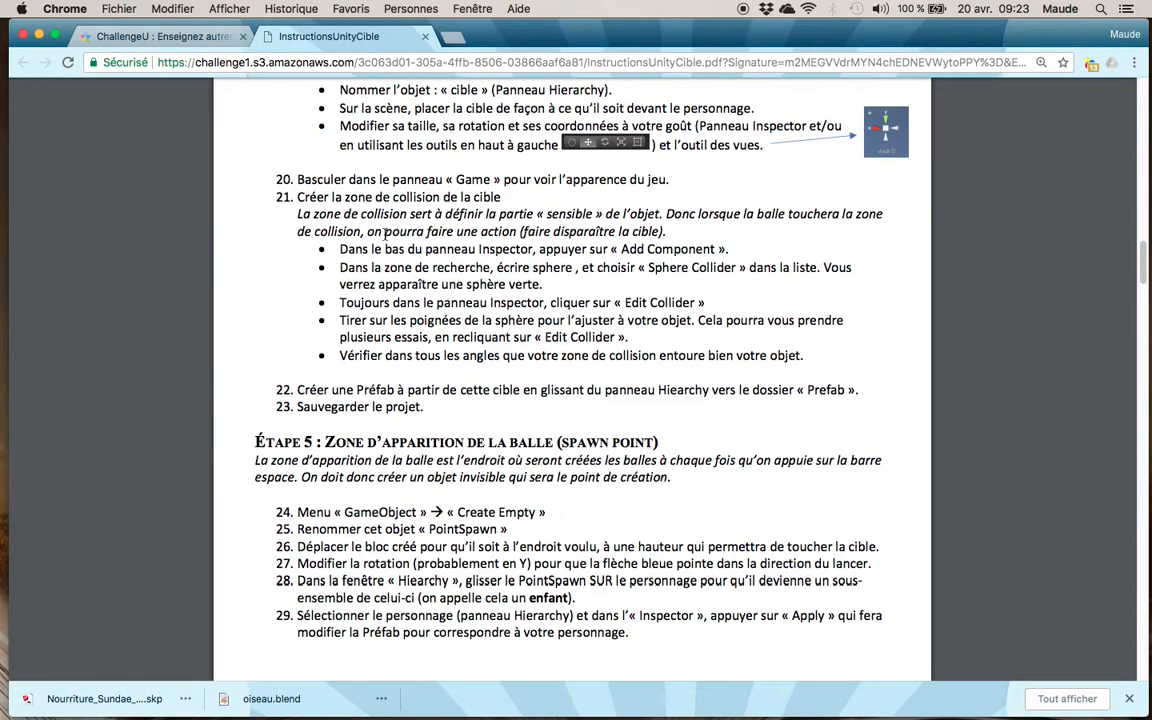
pyautogui.moveTo(334, 197); pyautogui.dragTo(502, 198)
pyautogui.scroll(-1, 607, 320)
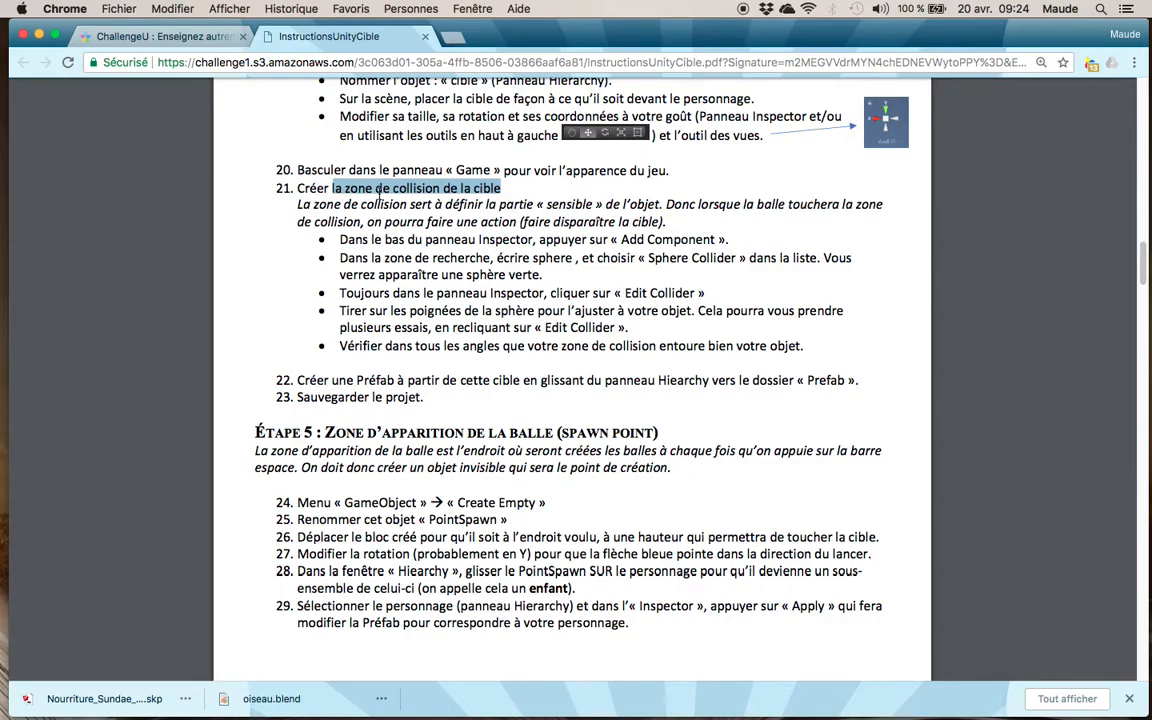
pyautogui.scroll(-2, 531, 225)
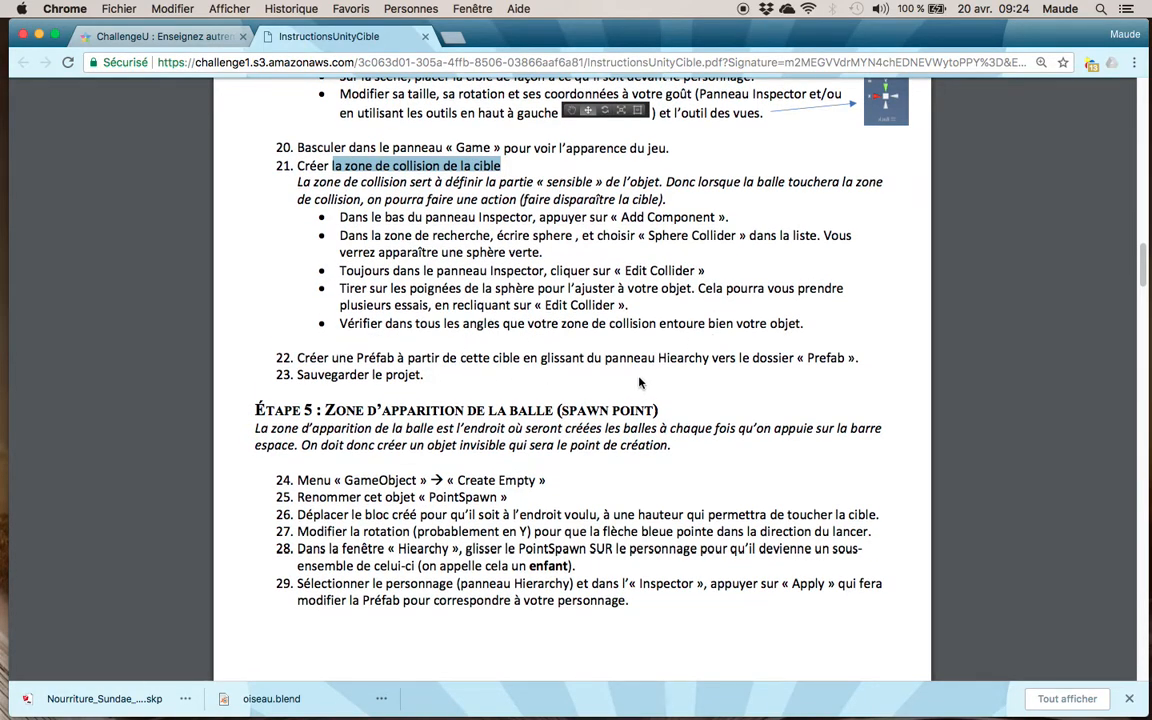
# Switch to Unity and open the project's ObjImportes assets folder
pyautogui.press('super+Tab')
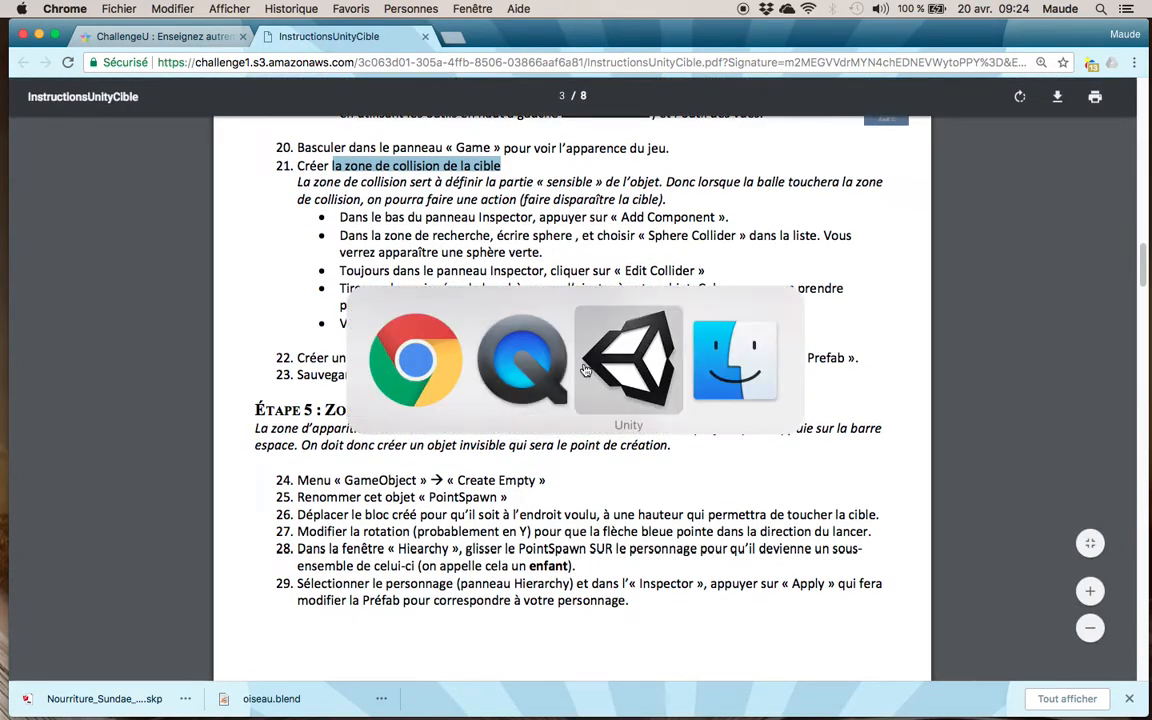
pyautogui.press('super+Tab')
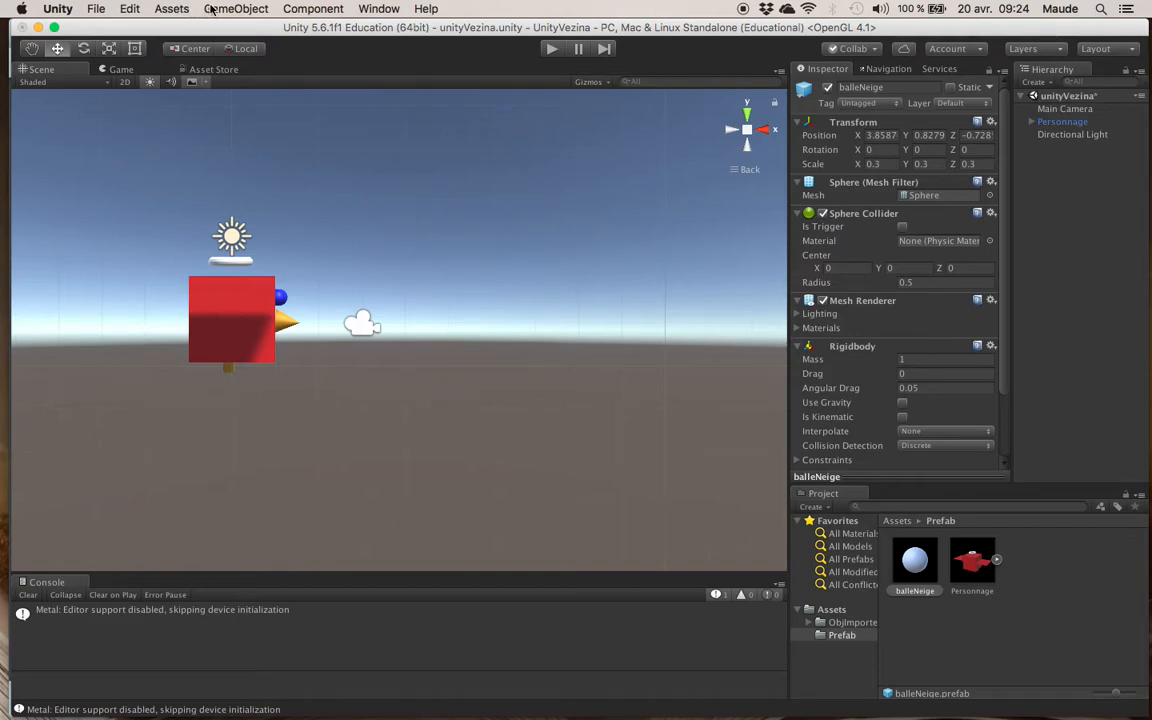
pyautogui.click(172, 9)
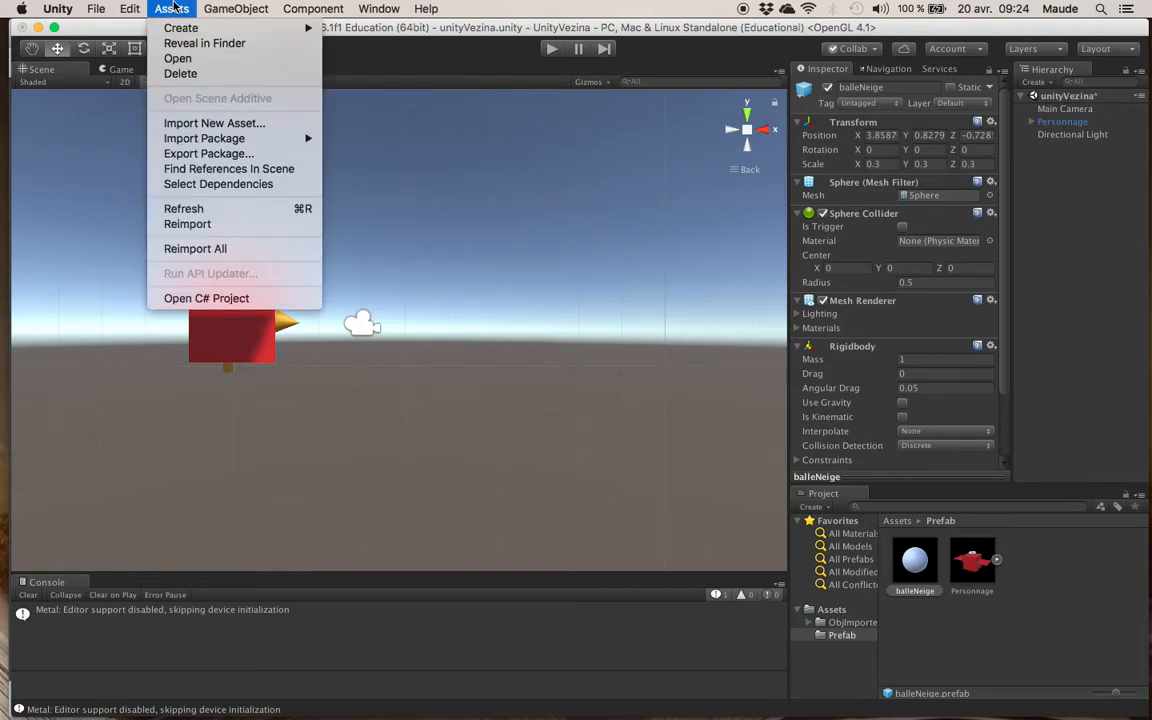
pyautogui.click(835, 623)
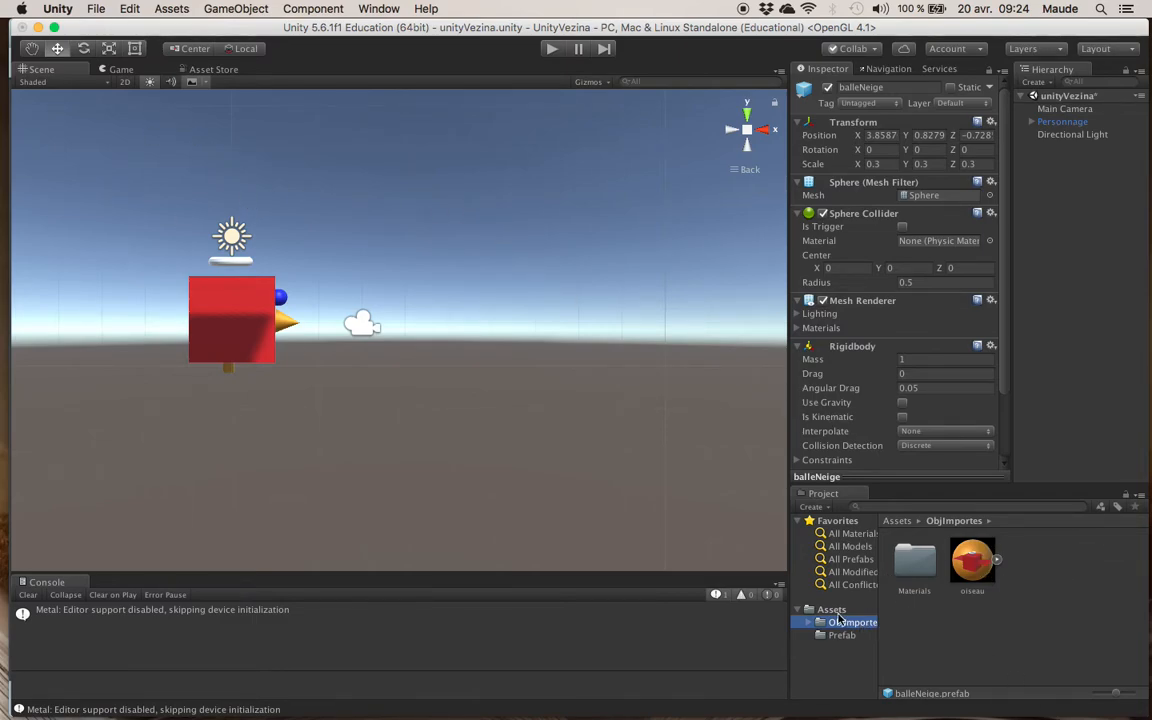
# Import the sundae SketchUp model (.skp) from the Unity folder on disk as a new asset in ObjImportes
pyautogui.click(172, 9)
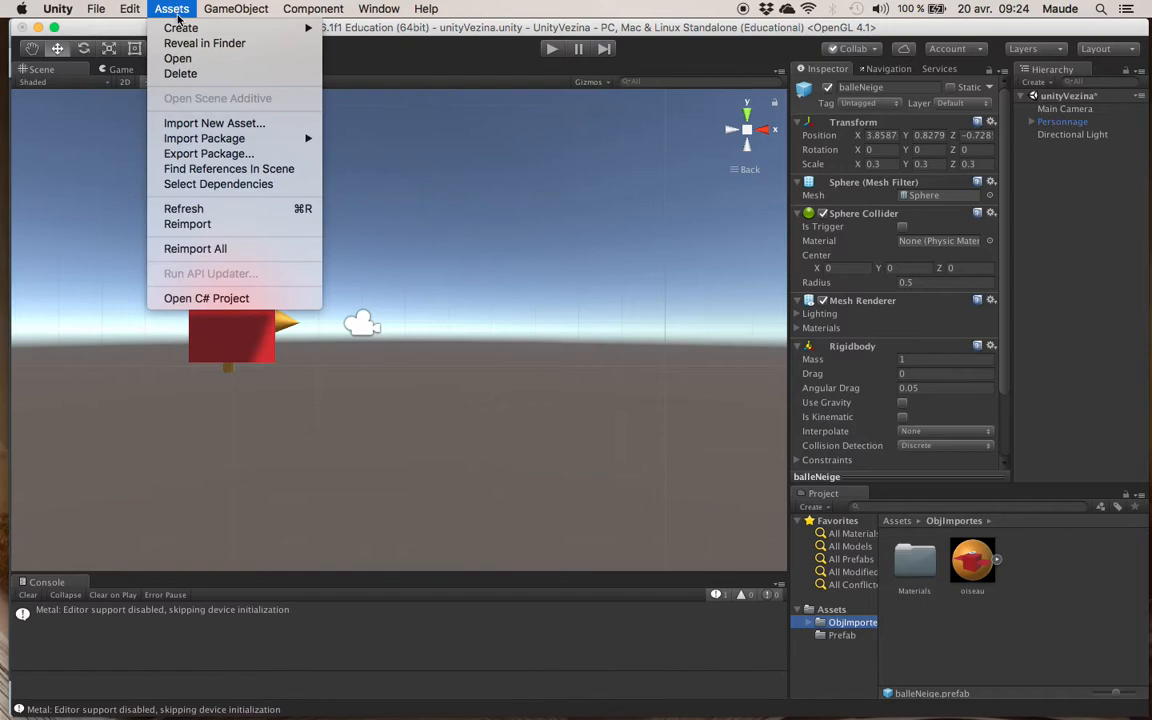
pyautogui.click(249, 124)
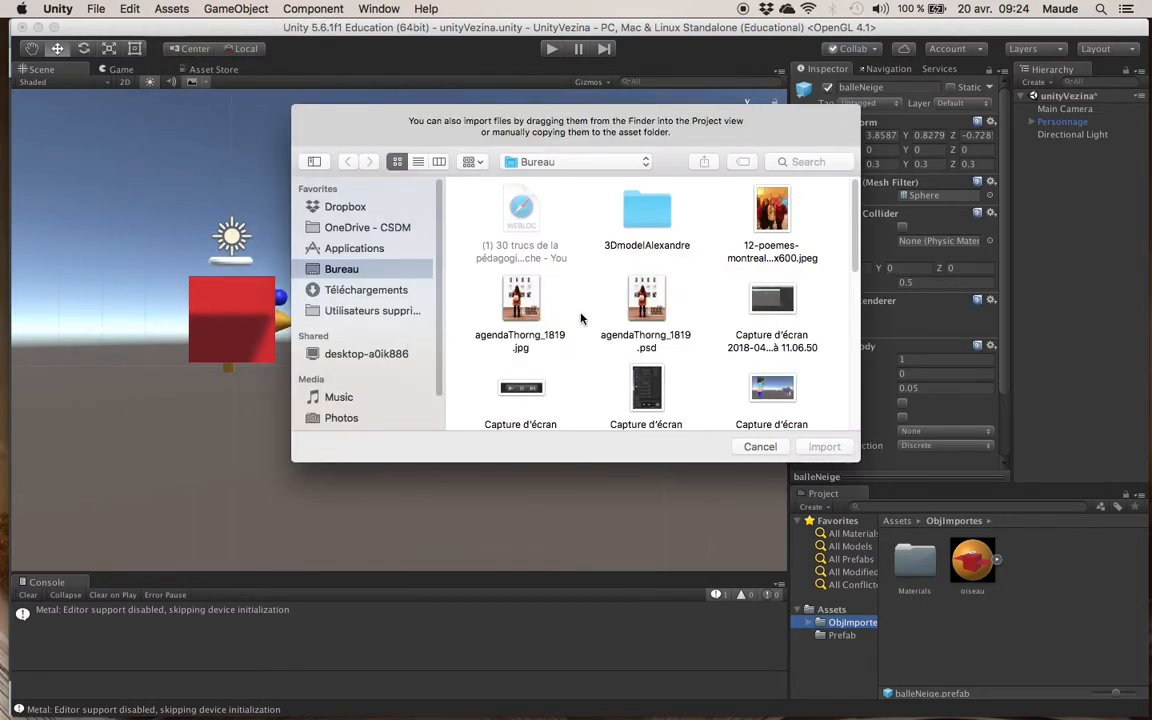
pyautogui.click(547, 163)
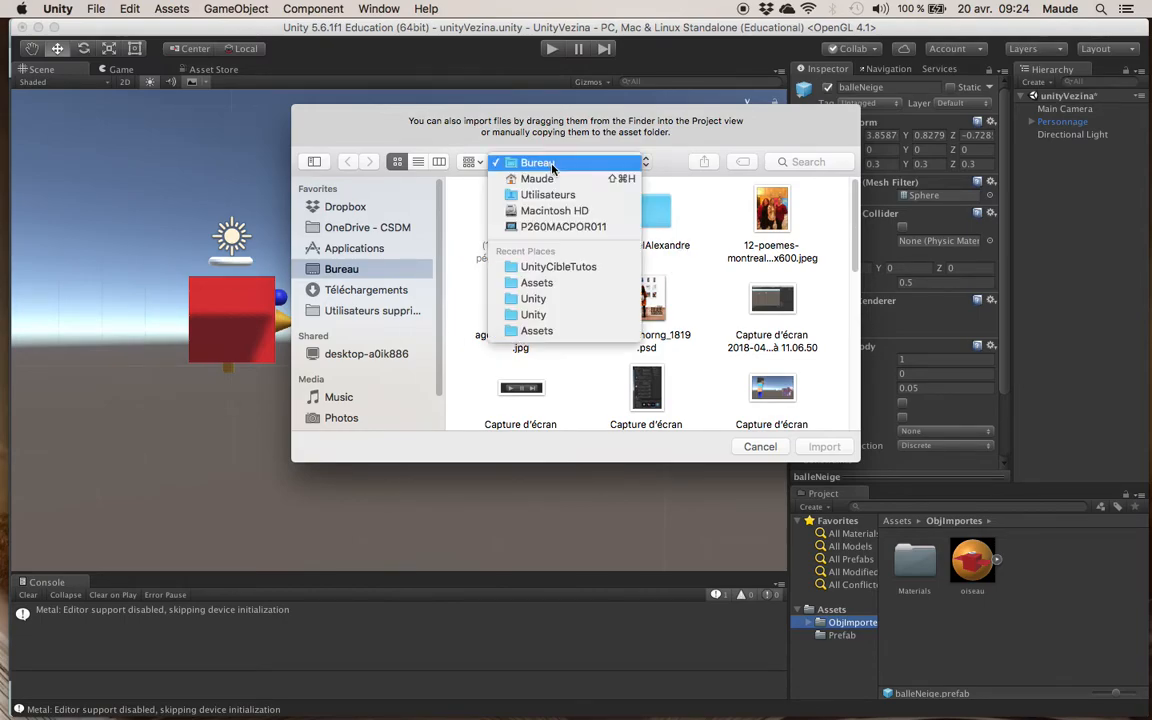
pyautogui.click(570, 266)
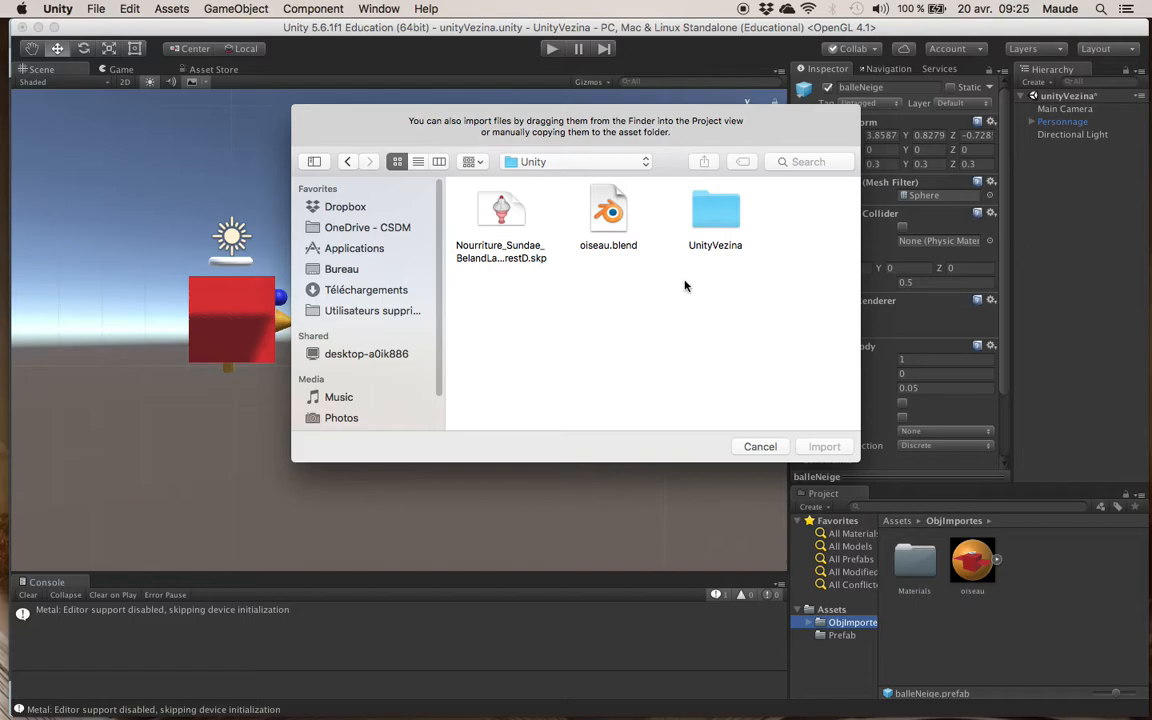
pyautogui.click(508, 212)
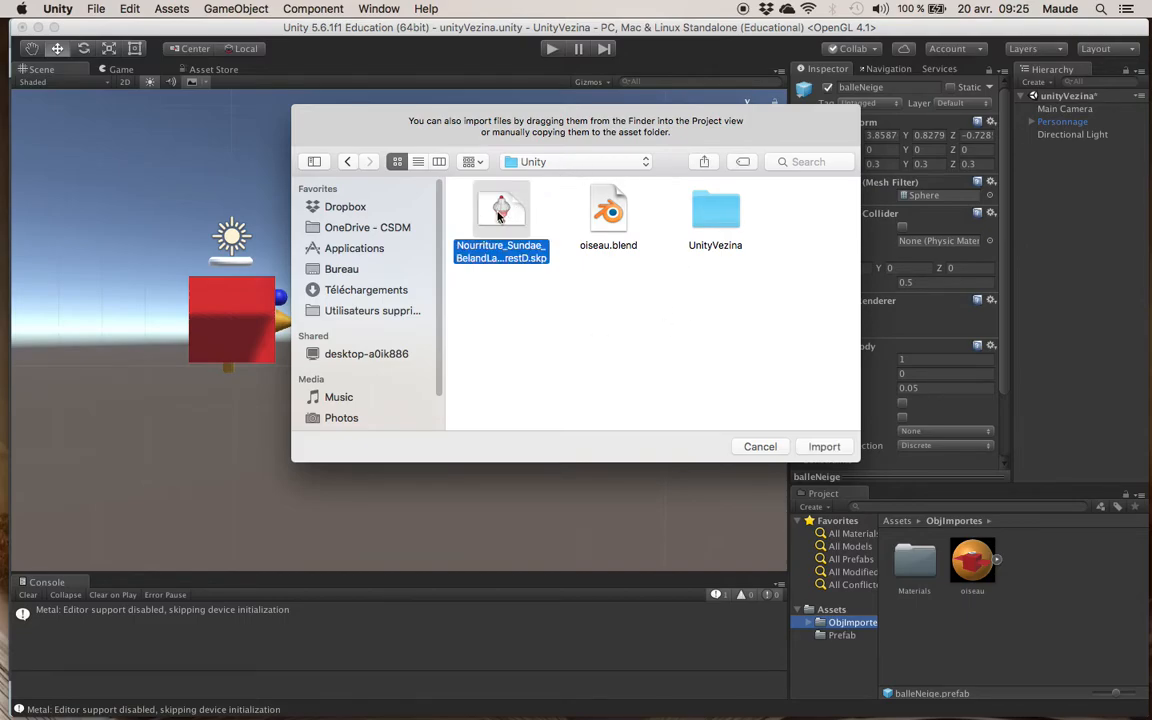
pyautogui.click(815, 446)
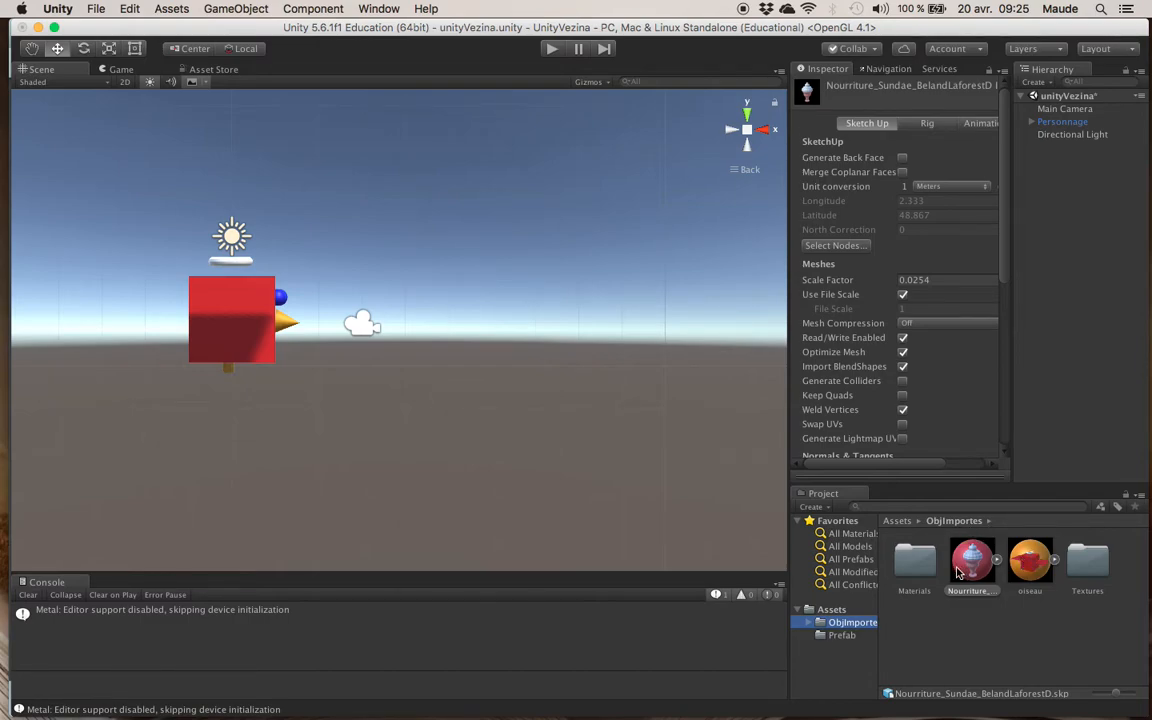
# Place the imported sundae model in the scene in front of the character and rename the object cible
pyautogui.moveTo(973, 567); pyautogui.dragTo(412, 383)
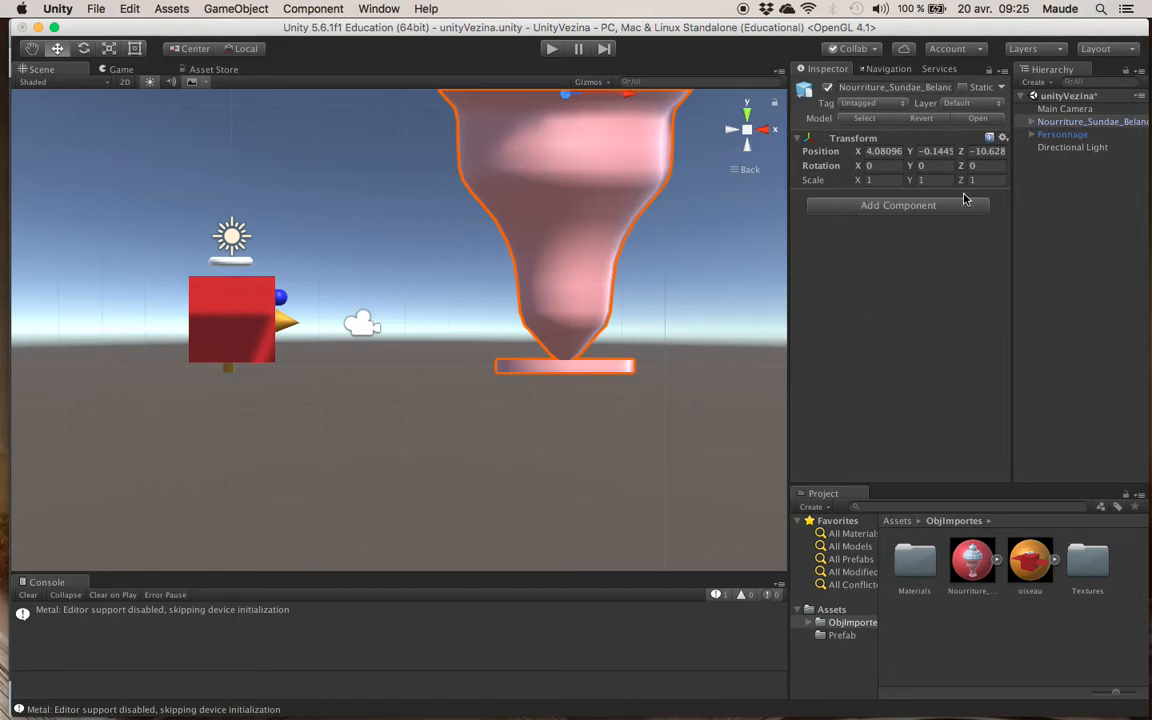
pyautogui.click(1079, 122)
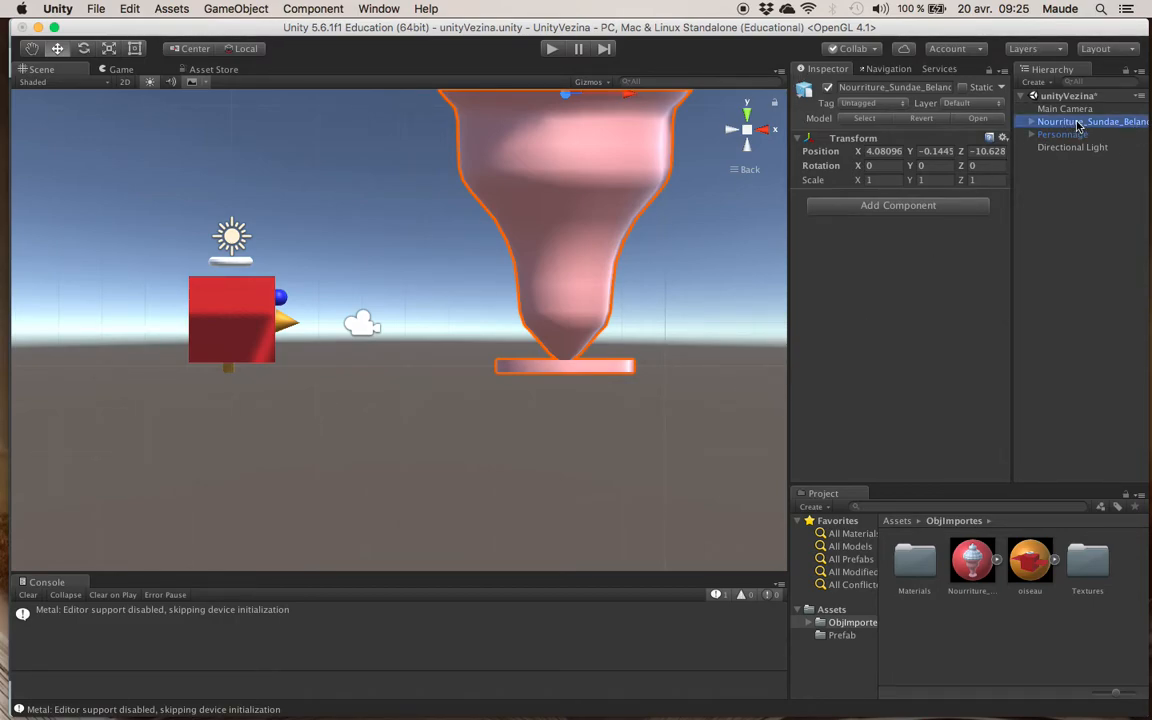
pyautogui.click(883, 88)
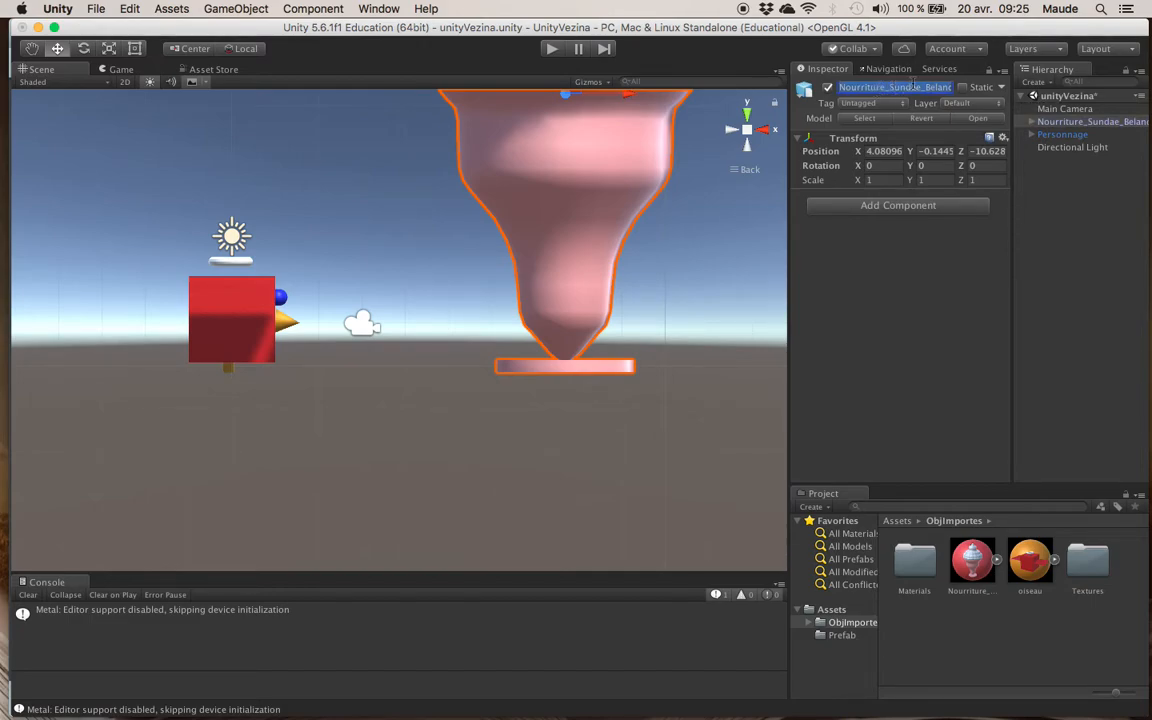
pyautogui.write('cible')
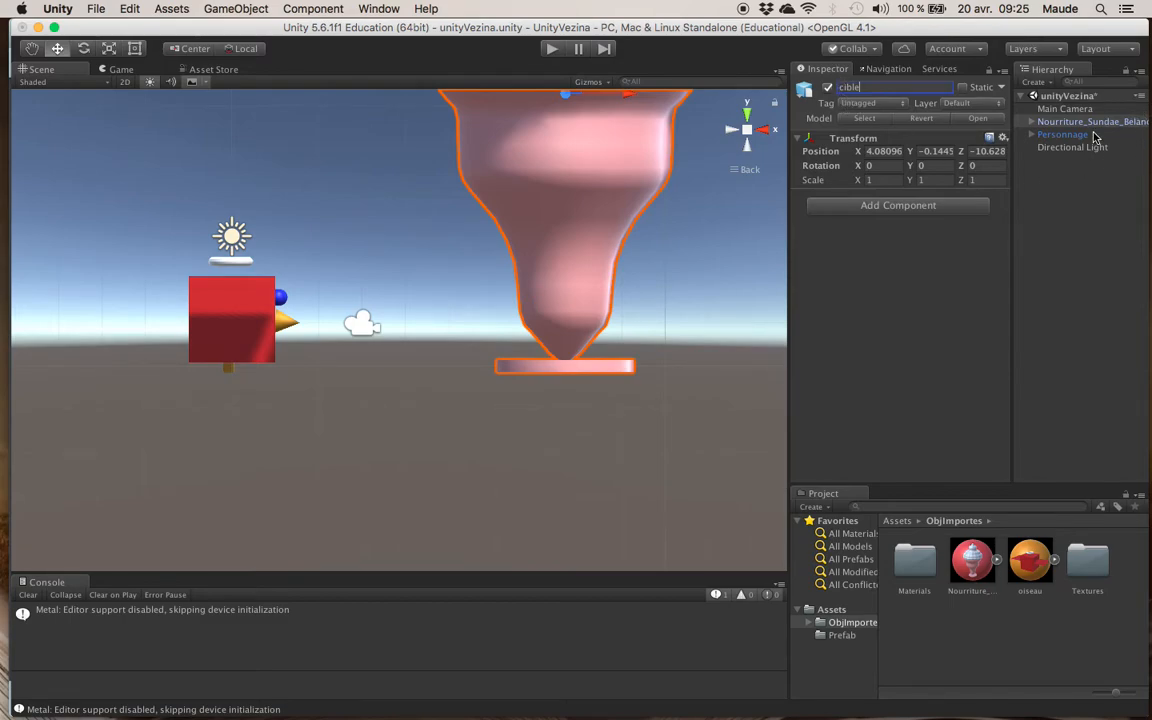
pyautogui.press('Tab')
pyautogui.rightClick(1062, 122)
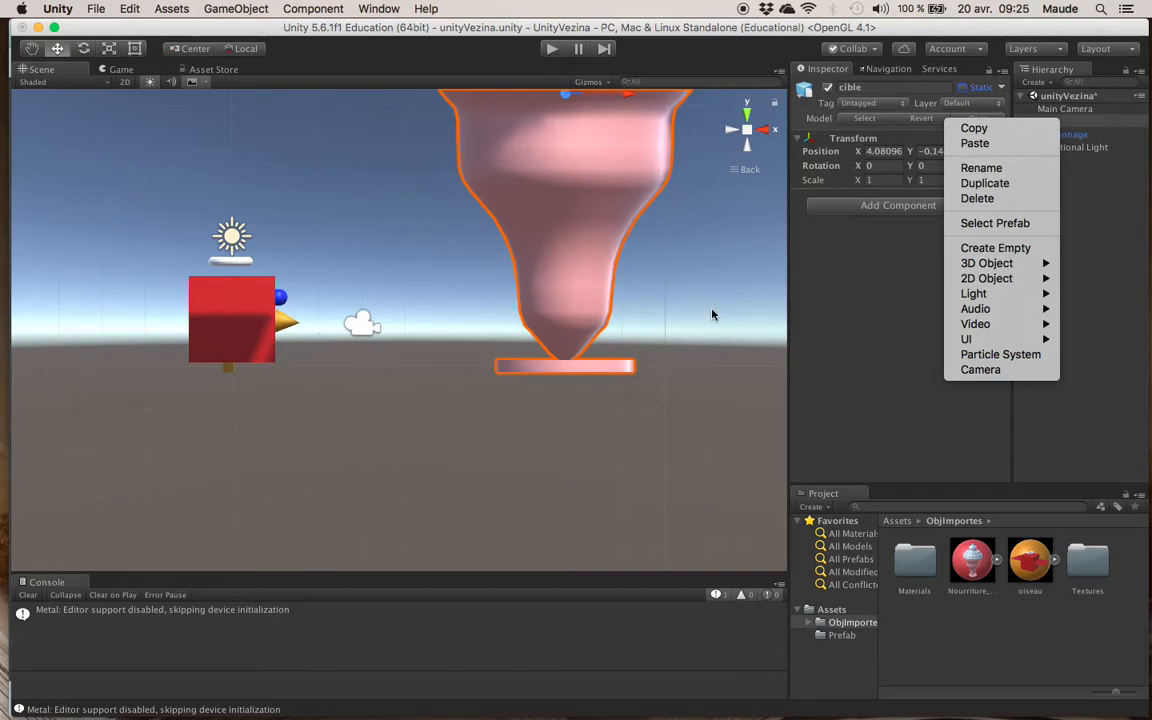
pyautogui.click(1099, 290)
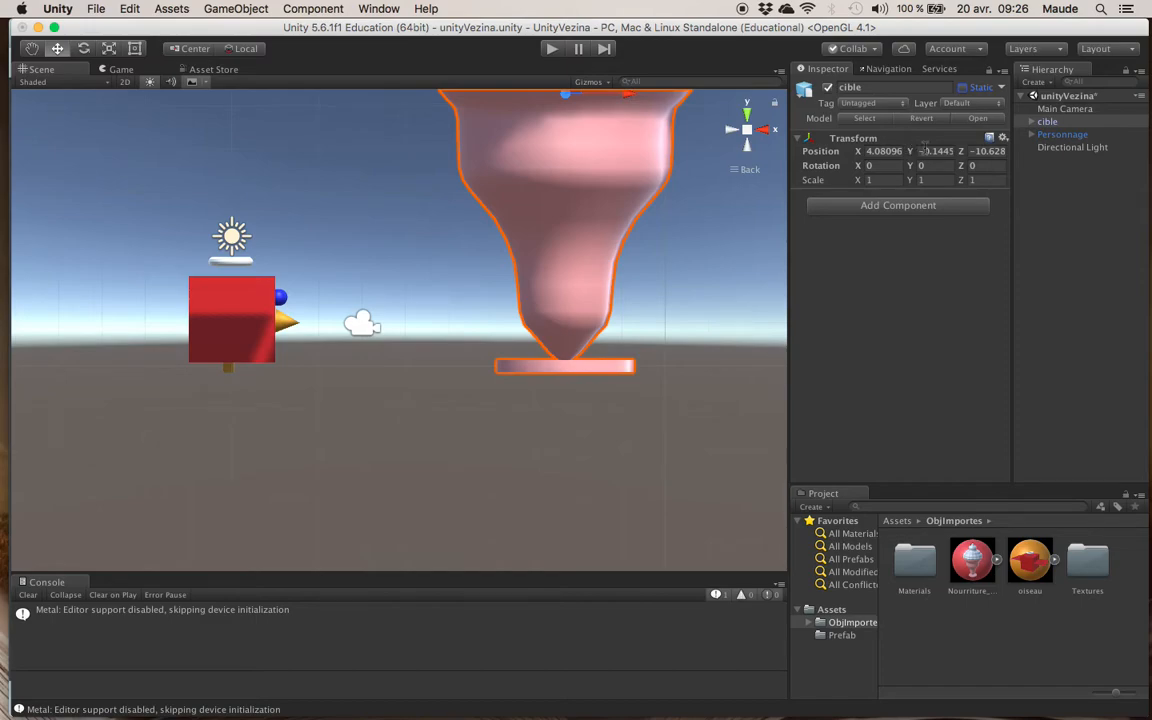
# Set the scale of cible to 0.5 on the X, Y and Z axes
pyautogui.click(889, 181)
pyautogui.write('0.5')
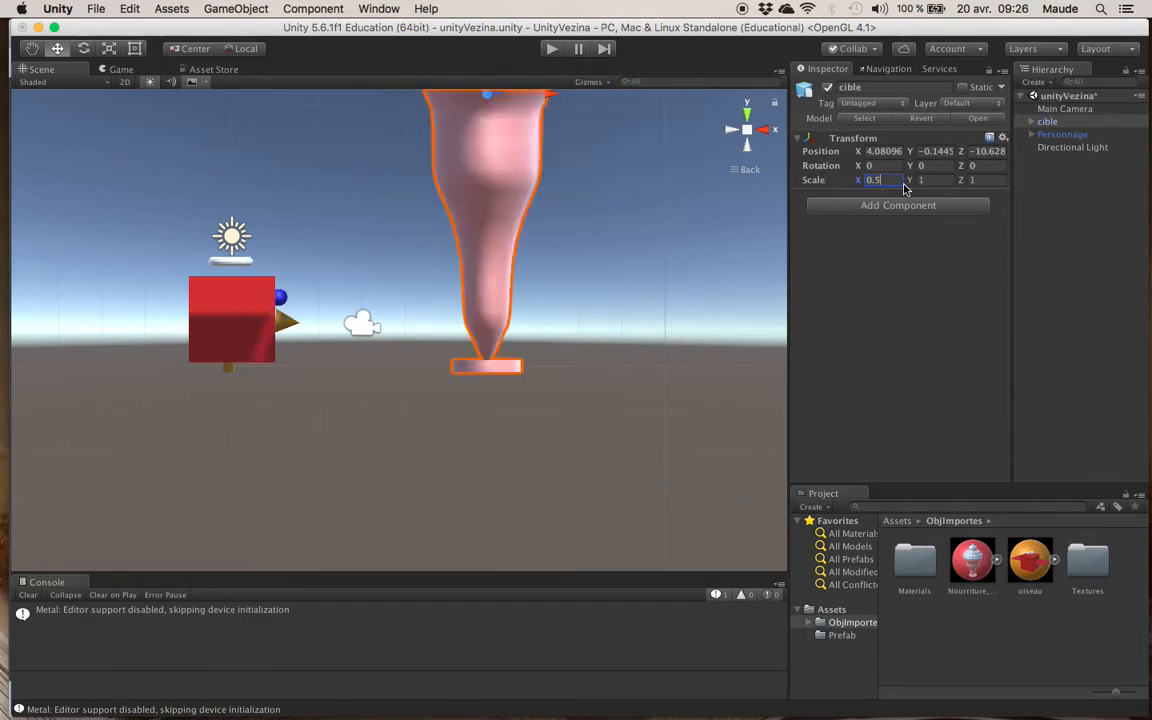
pyautogui.click(946, 180)
pyautogui.write('0.5')
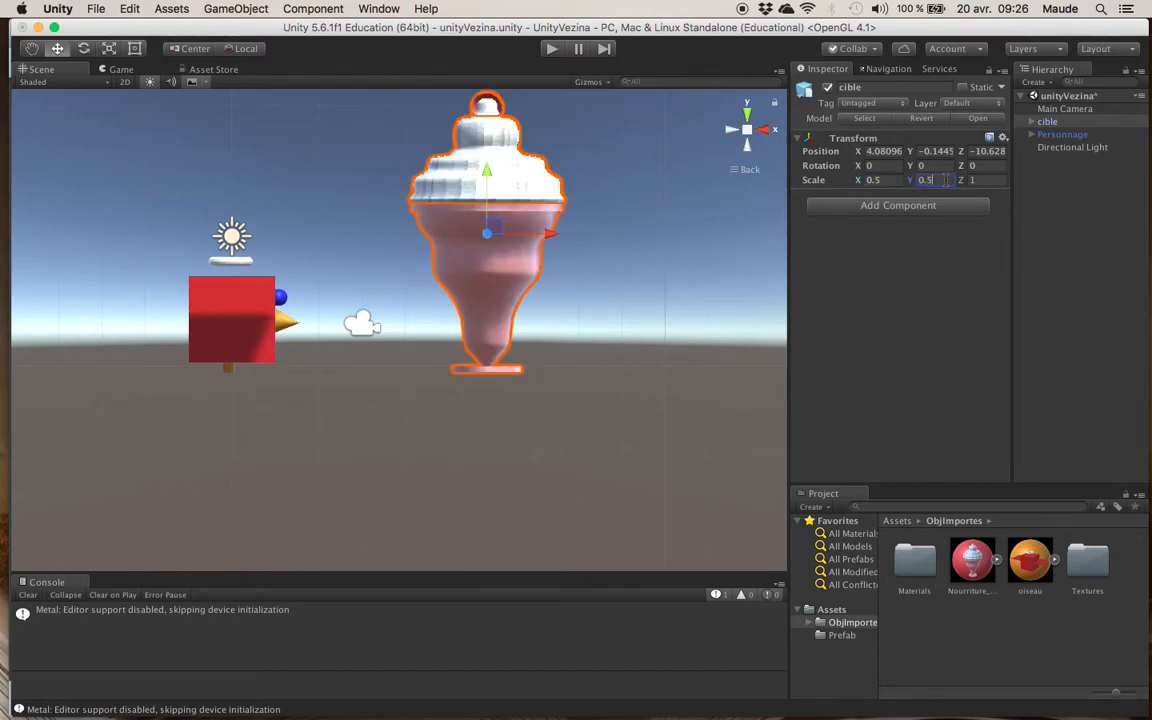
pyautogui.press('Tab')
pyautogui.write('0.5')
pyautogui.press('Return')
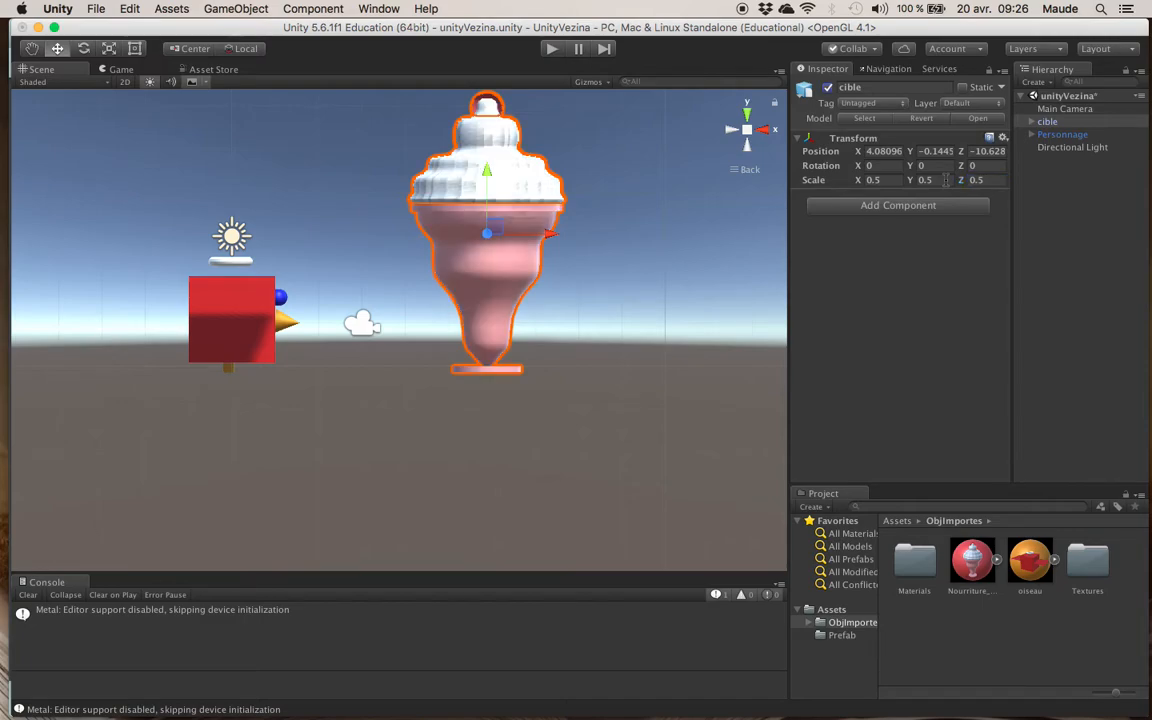
# Set the scale of cible to 0.3 on the X, Y and Z axes
pyautogui.click(884, 180)
pyautogui.write('0.3')
pyautogui.press('Tab')
pyautogui.write('0.3')
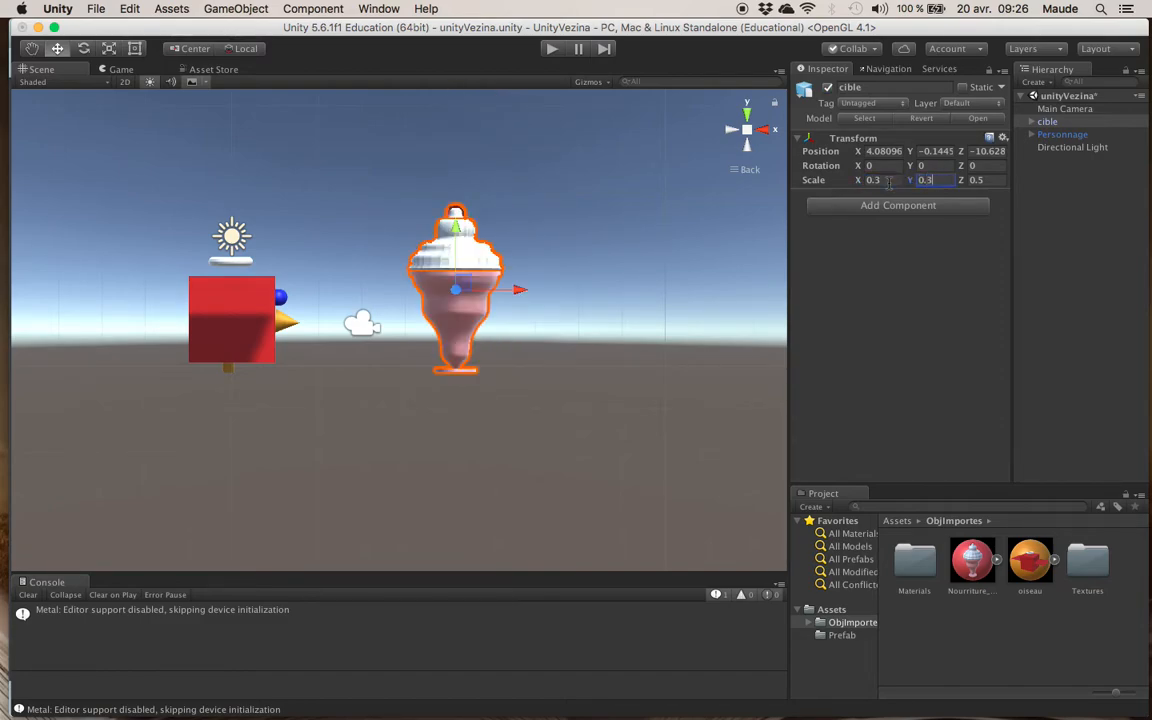
pyautogui.press('Tab')
pyautogui.write('0.3')
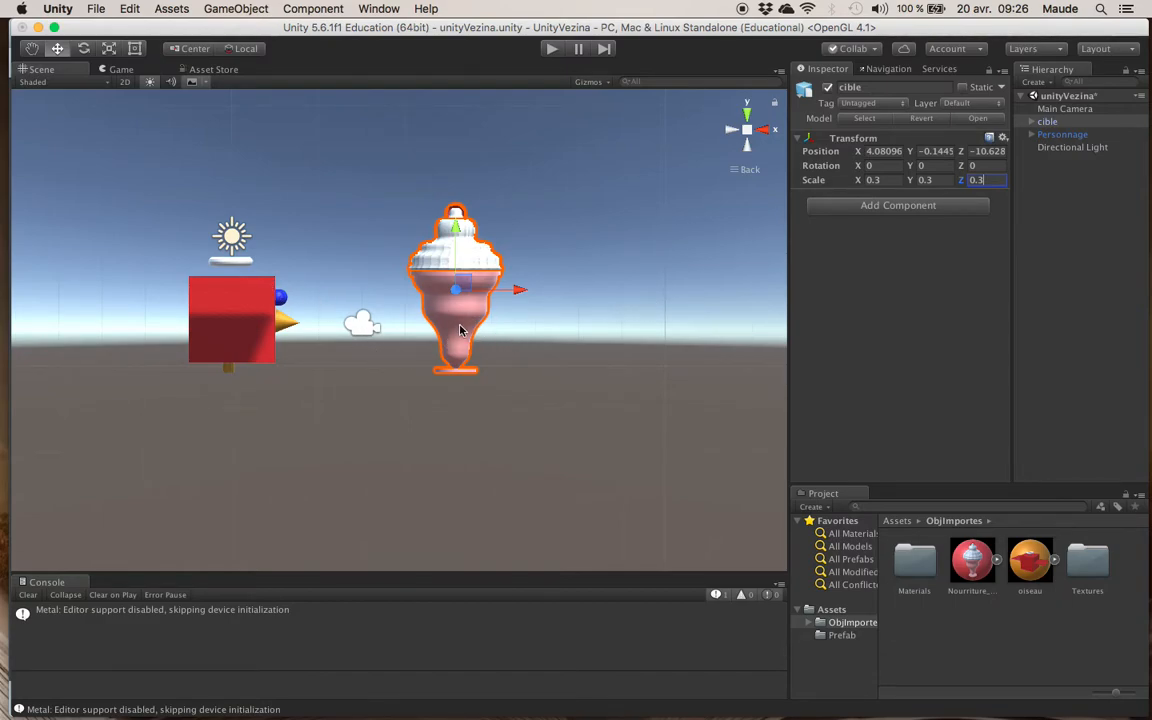
# Line up cible with the character at about Z -0.31 and move it farther in front, to about X 5.44
pyautogui.click(732, 131)
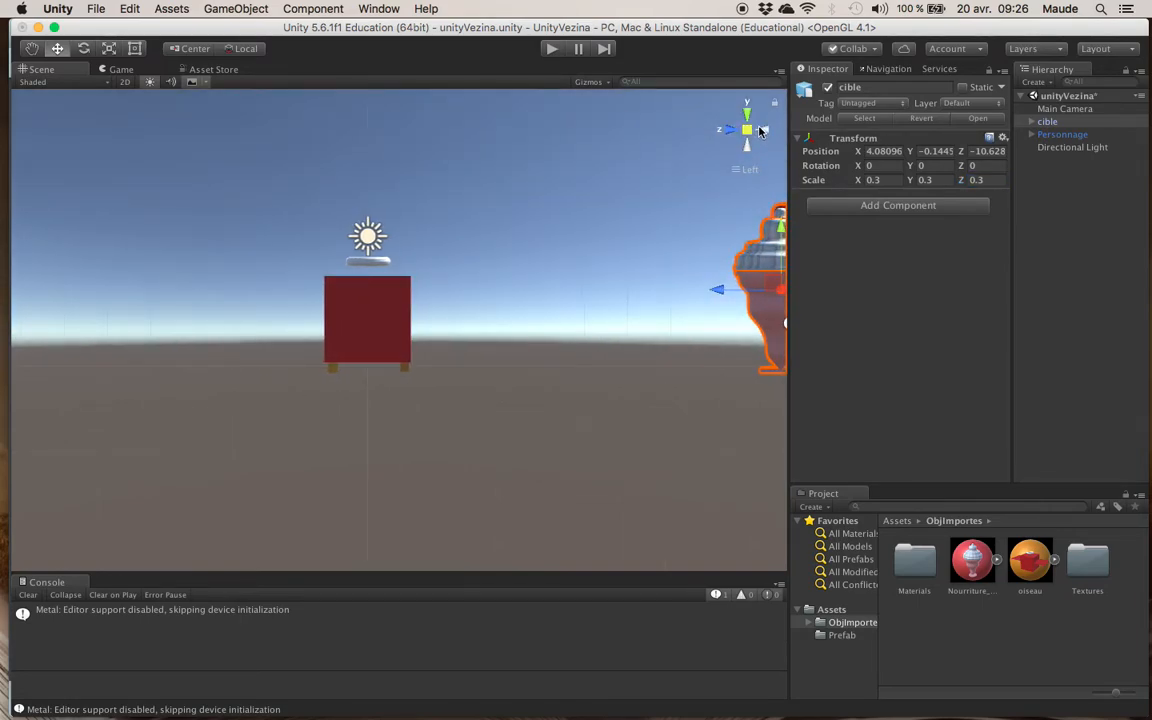
pyautogui.click(762, 131)
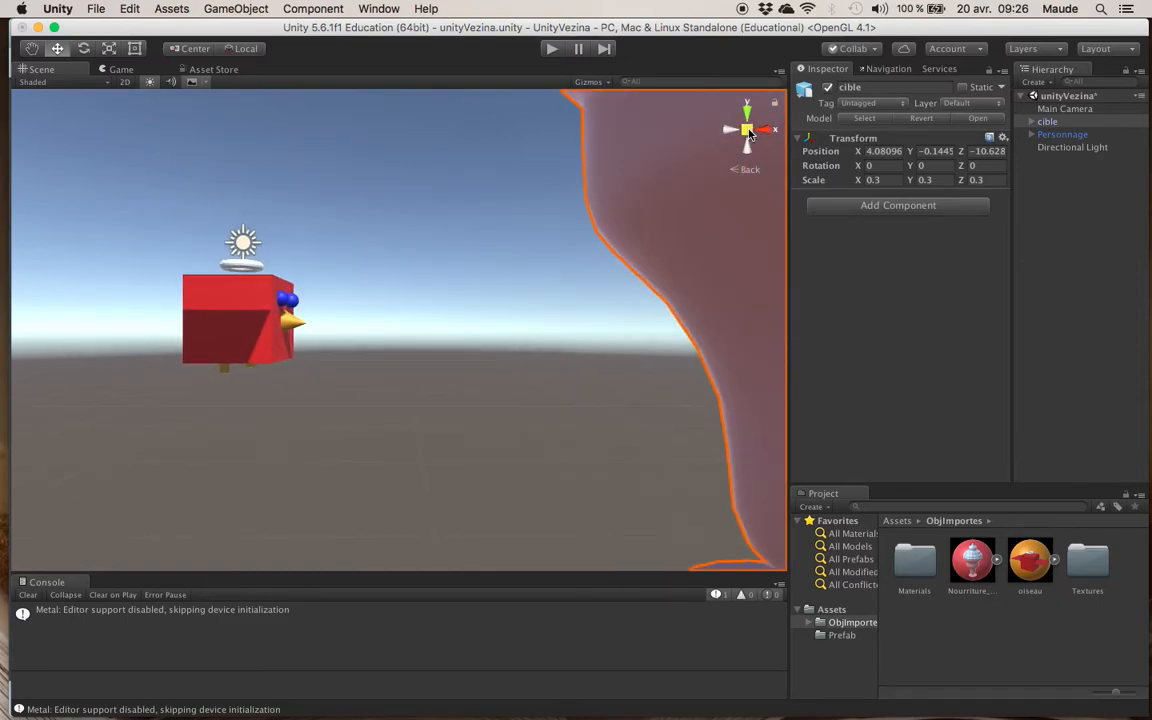
pyautogui.click(729, 133)
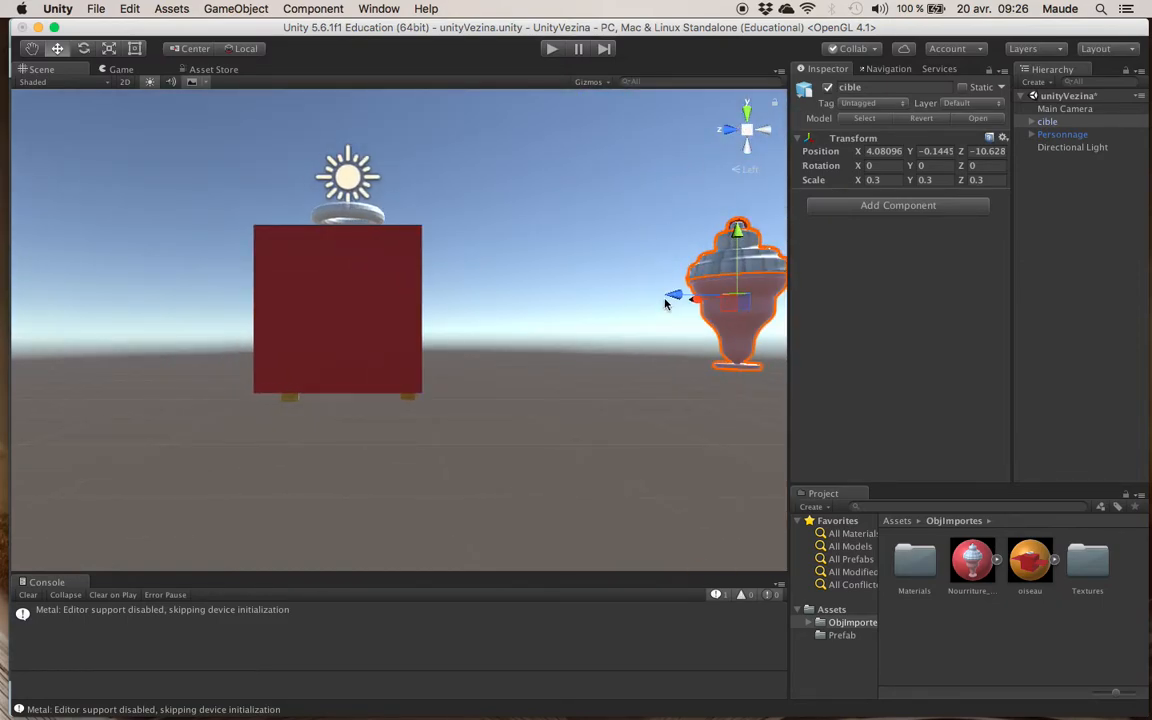
pyautogui.moveTo(674, 295); pyautogui.dragTo(260, 273)
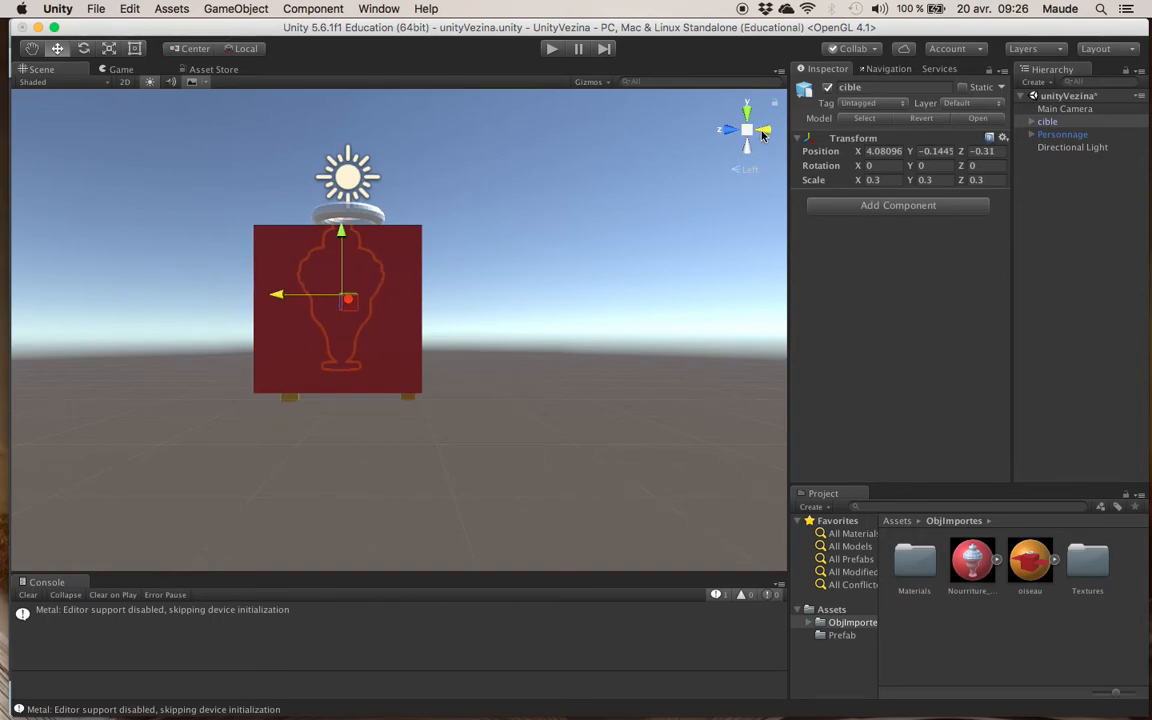
pyautogui.click(724, 130)
pyautogui.moveTo(510, 295); pyautogui.dragTo(562, 296)
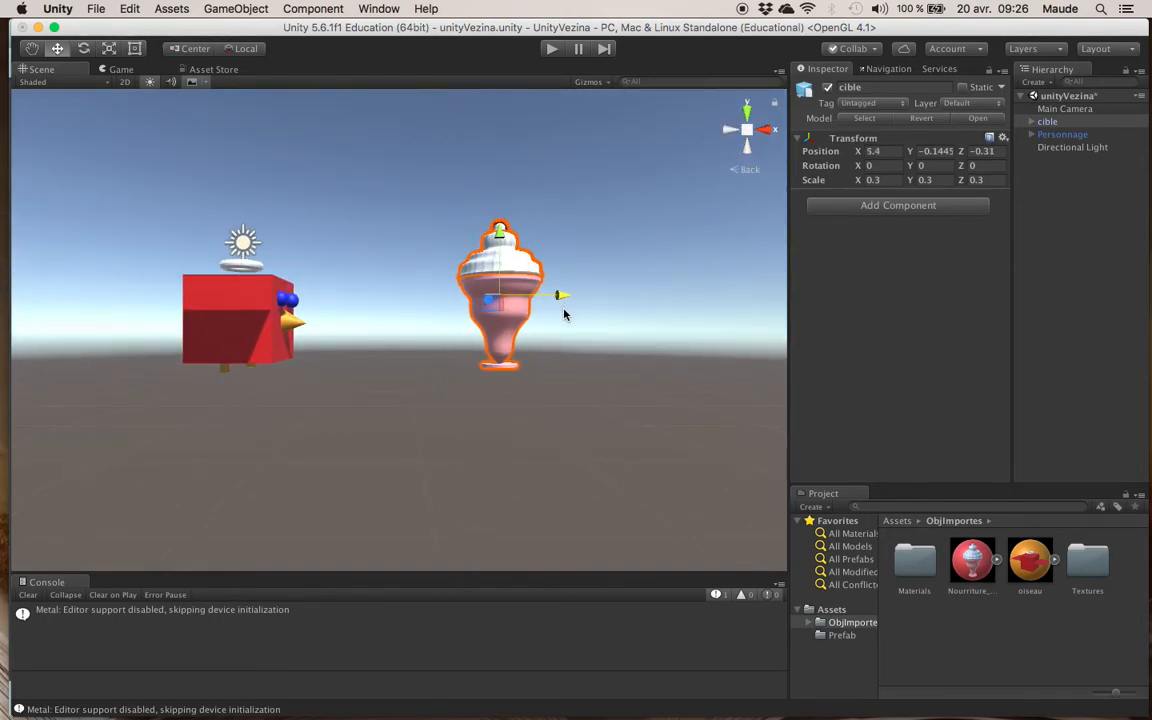
# Move the Main Camera slightly closer to the objects, to about Z -9.65
pyautogui.click(1065, 110)
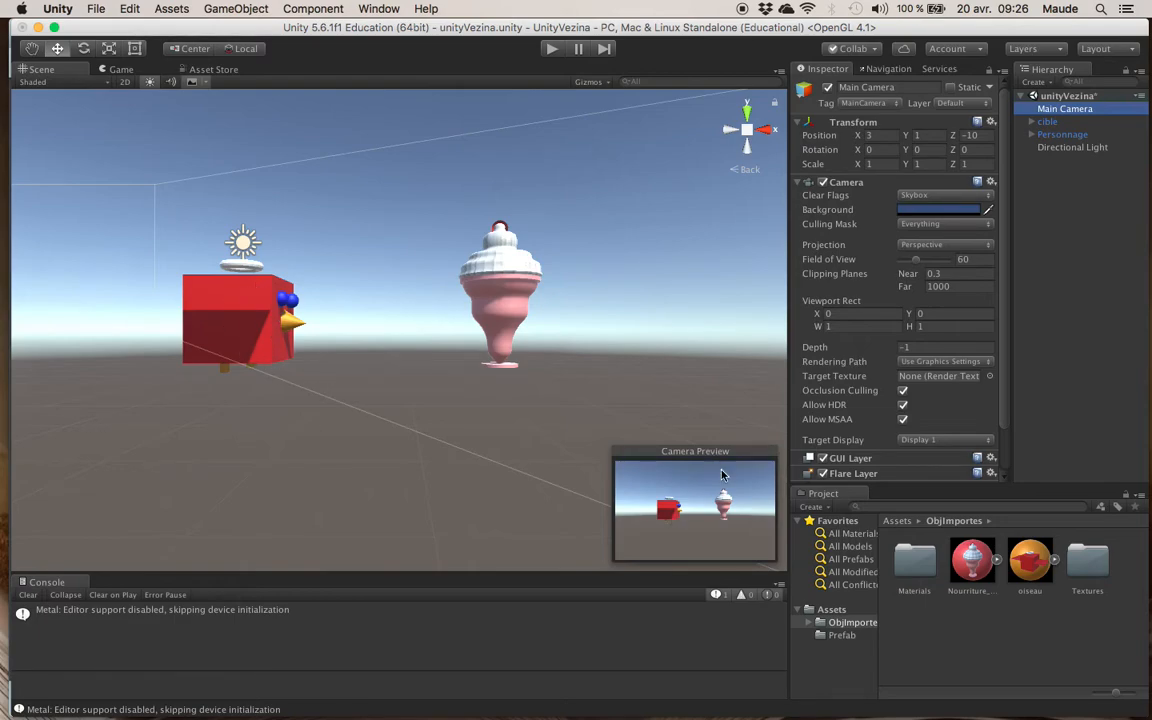
pyautogui.click(729, 130)
pyautogui.click(745, 131)
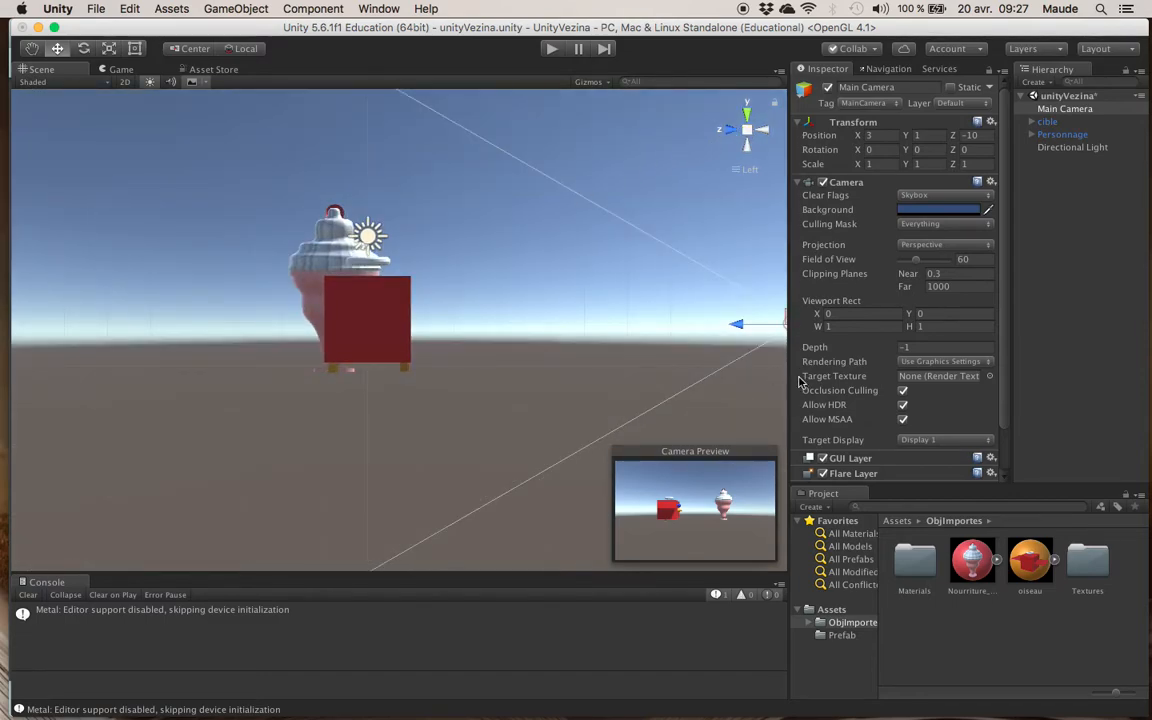
pyautogui.moveTo(740, 328)
pyautogui.mouseDown()
pyautogui.moveTo(689, 324)
pyautogui.moveTo(720, 322)
pyautogui.mouseUp()
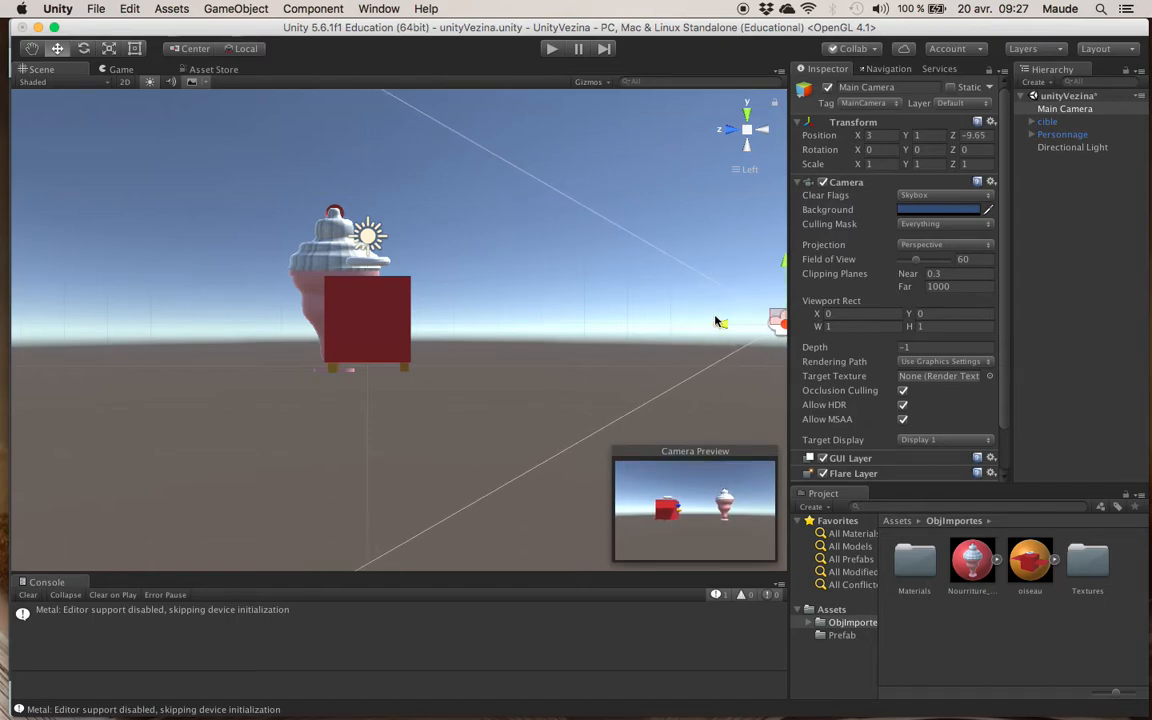
# Move cible along the Z axis to about -1.14 so it is centred on the character's body
pyautogui.click(305, 255)
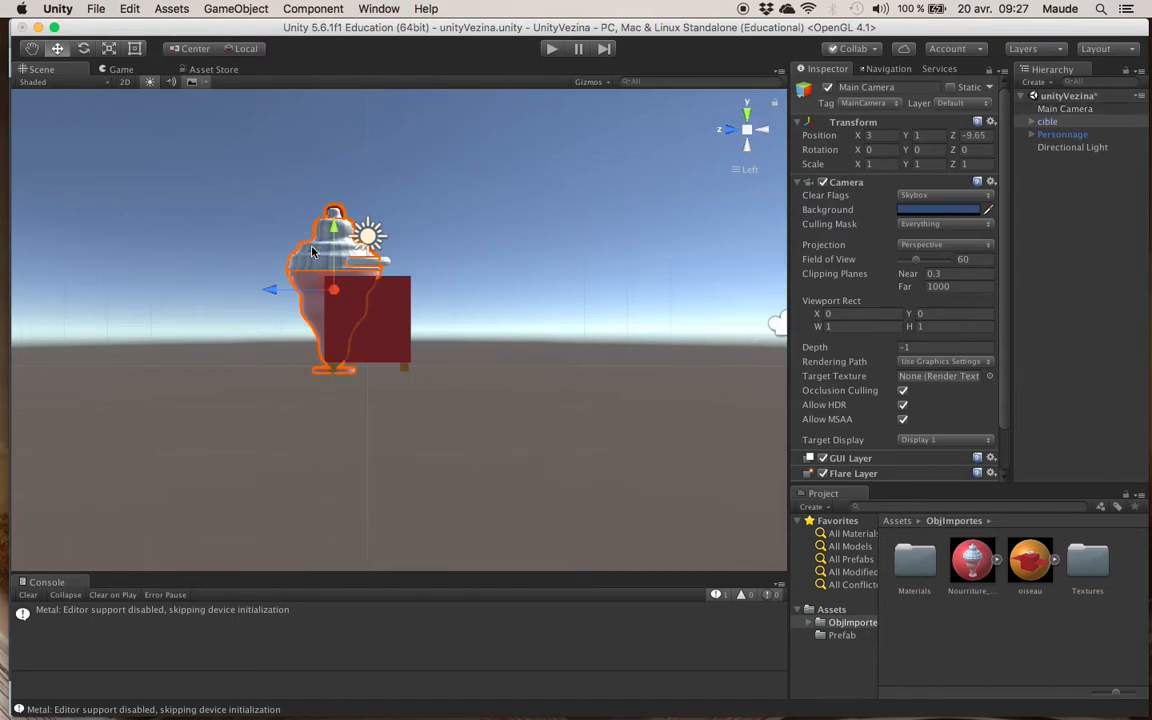
pyautogui.click(1047, 122)
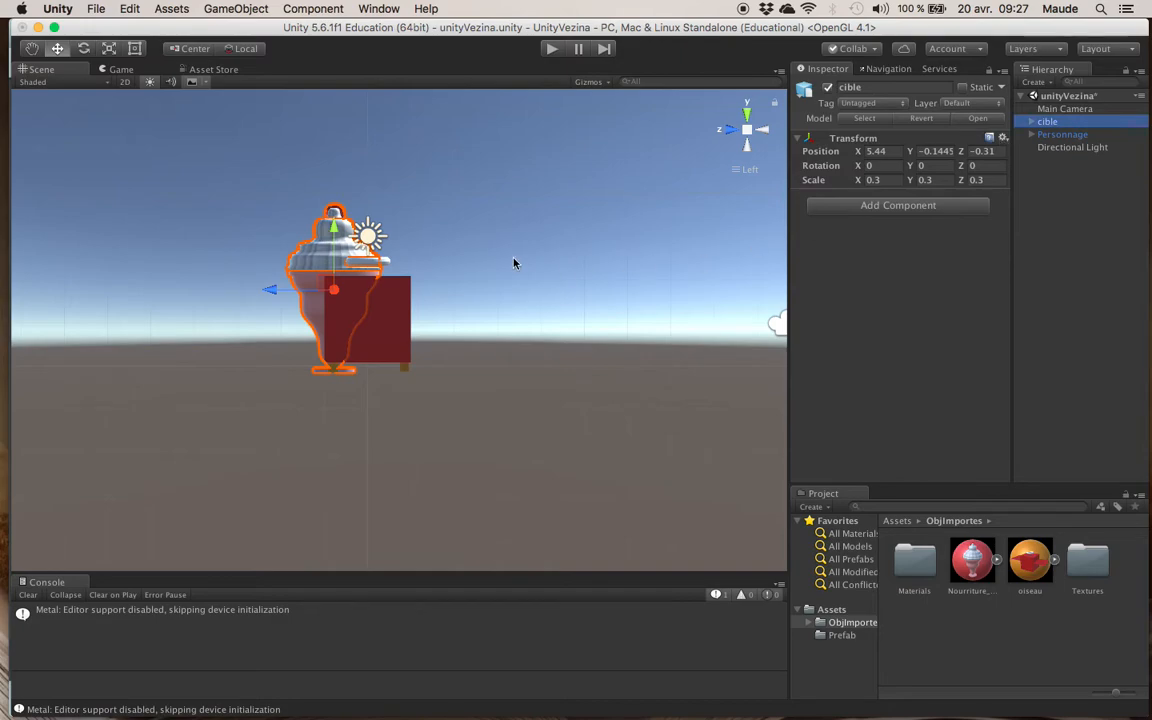
pyautogui.moveTo(268, 289); pyautogui.dragTo(304, 292)
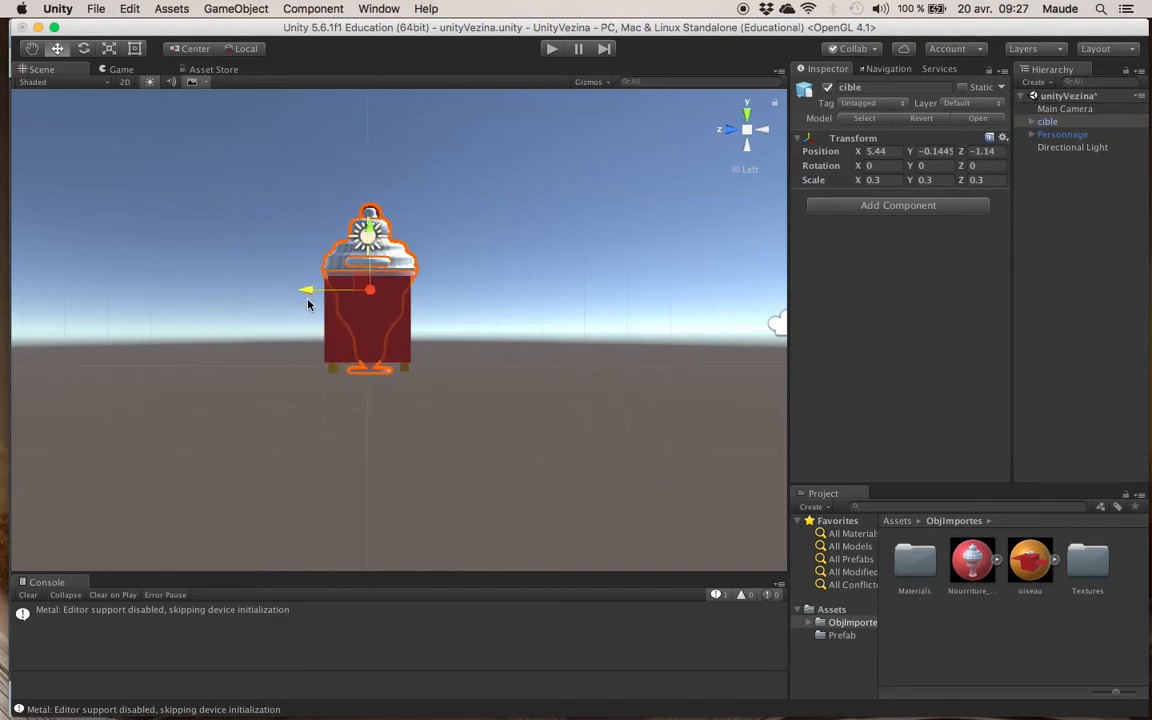
# Examine the alignment of cible and the character from several sides, in the camera preview and in the Game view
pyautogui.click(760, 131)
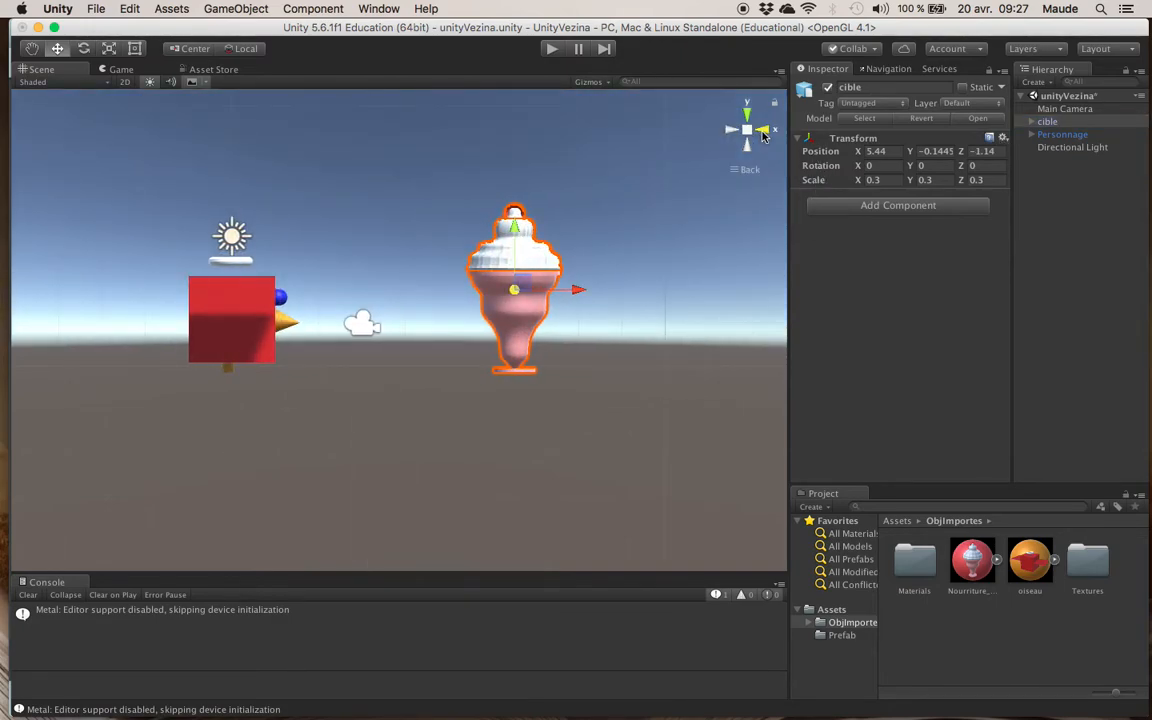
pyautogui.click(762, 132)
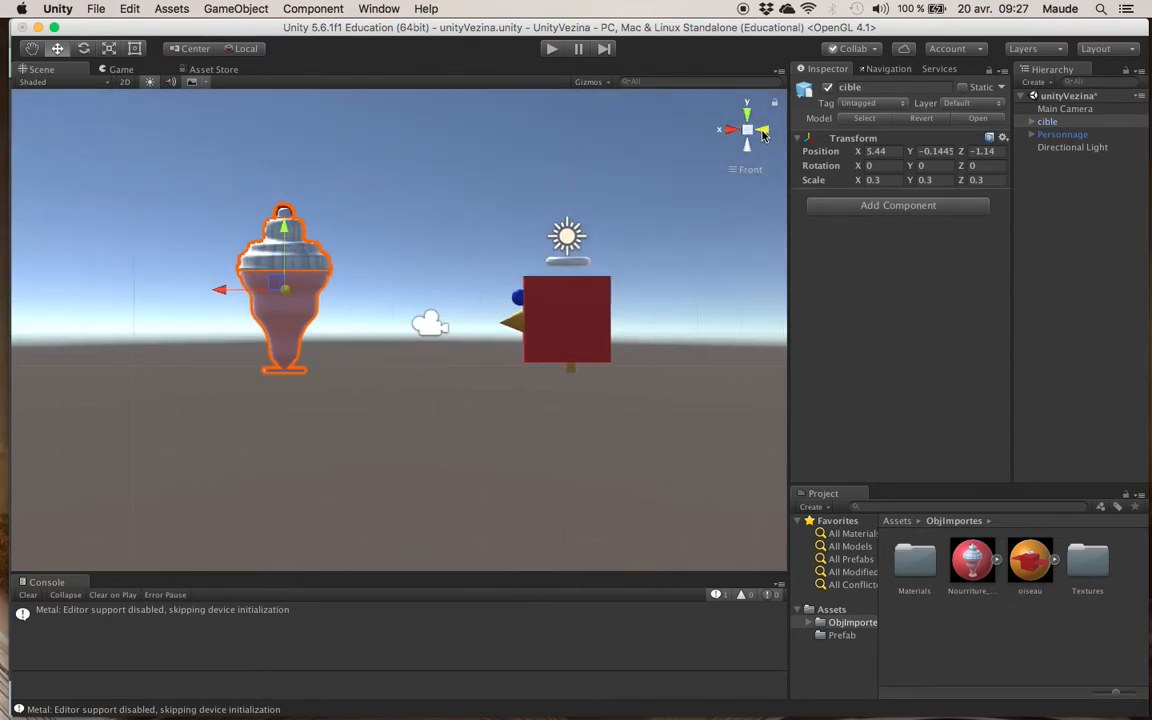
pyautogui.click(762, 132)
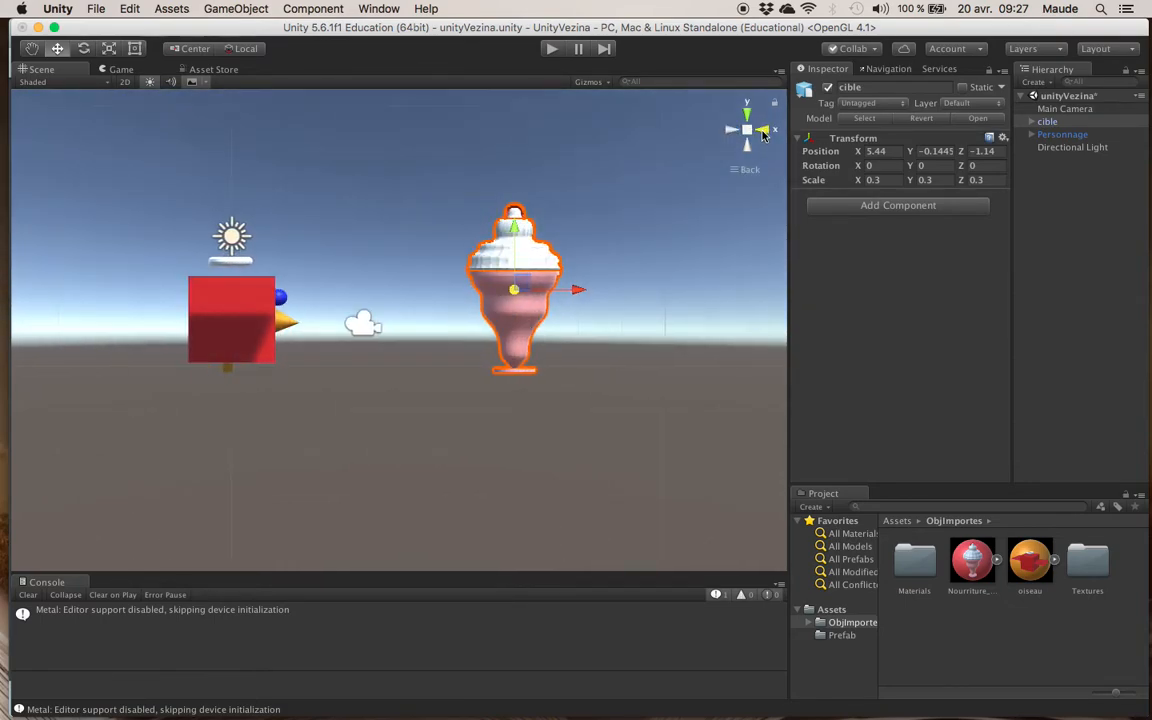
pyautogui.click(751, 135)
pyautogui.click(751, 135)
pyautogui.click(745, 150)
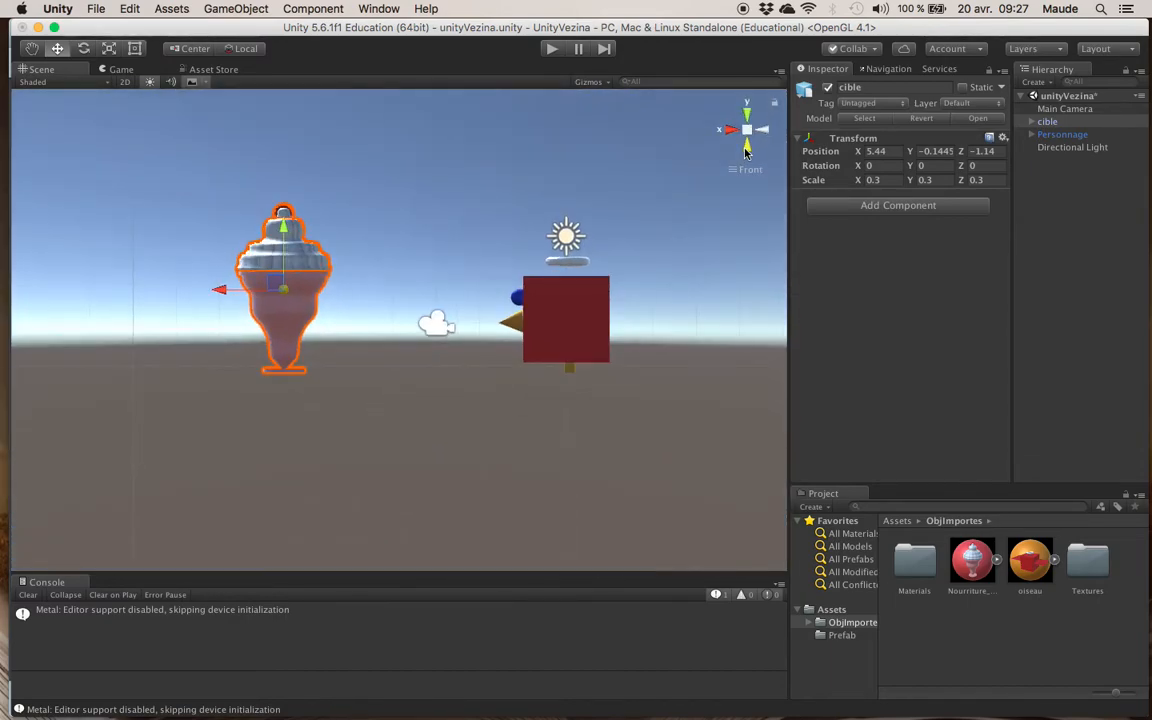
pyautogui.click(763, 131)
pyautogui.click(763, 131)
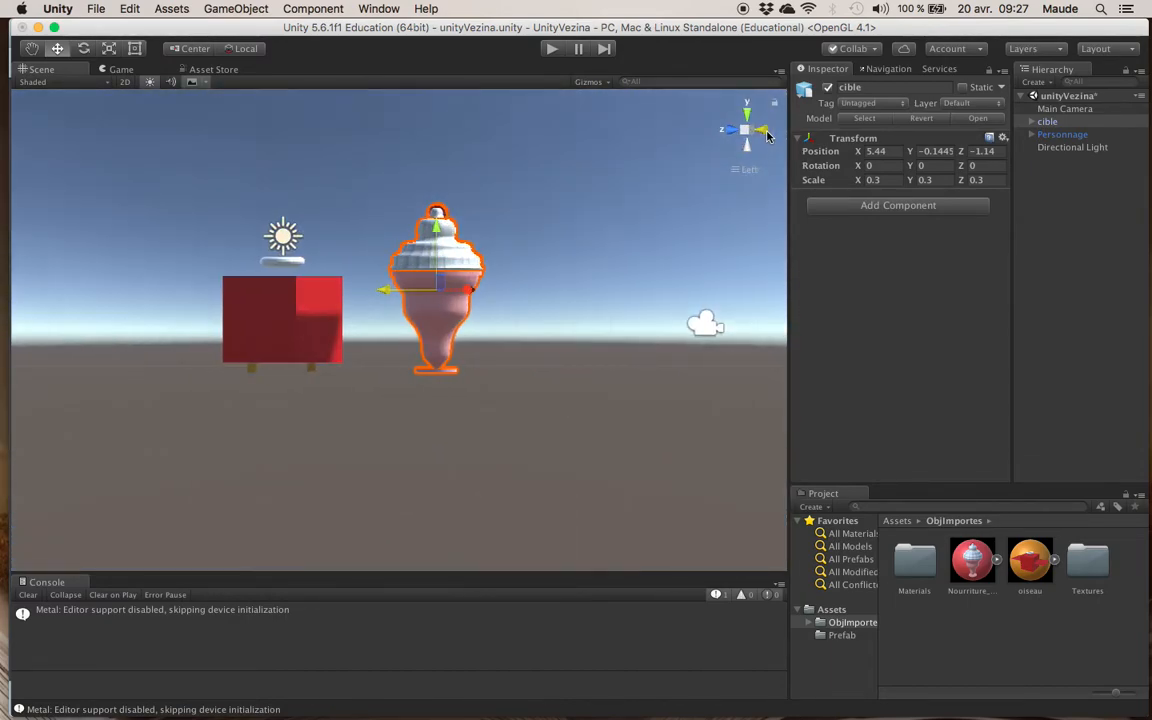
pyautogui.click(1063, 110)
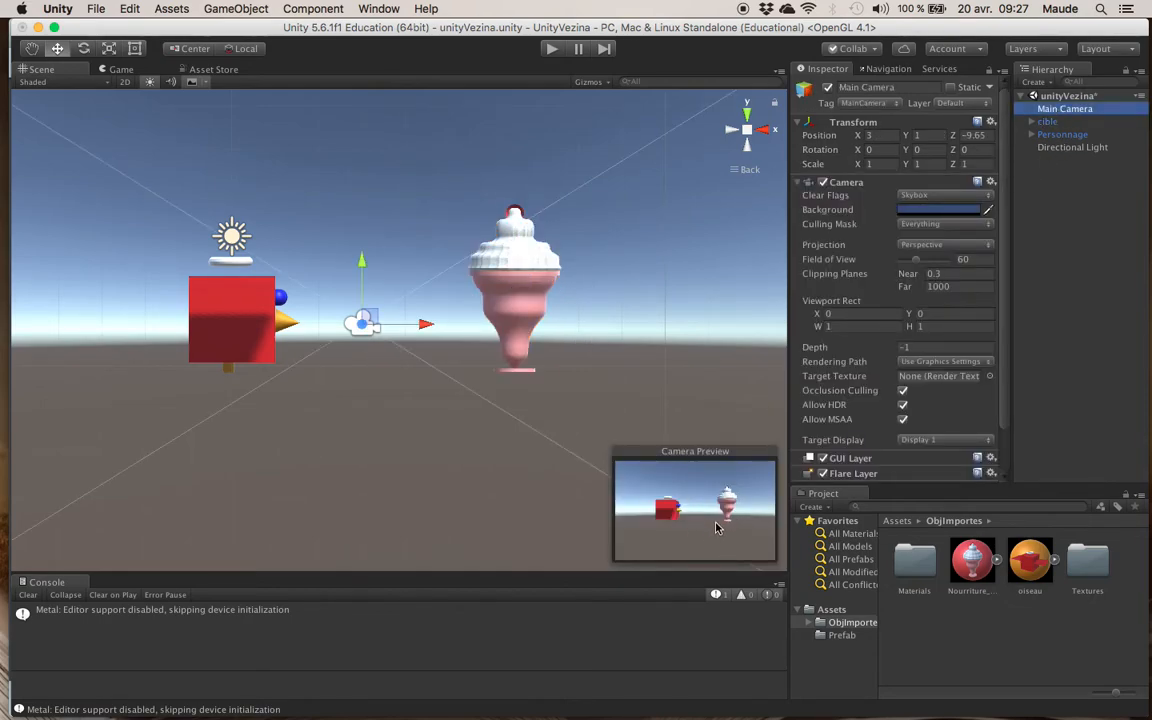
pyautogui.click(119, 70)
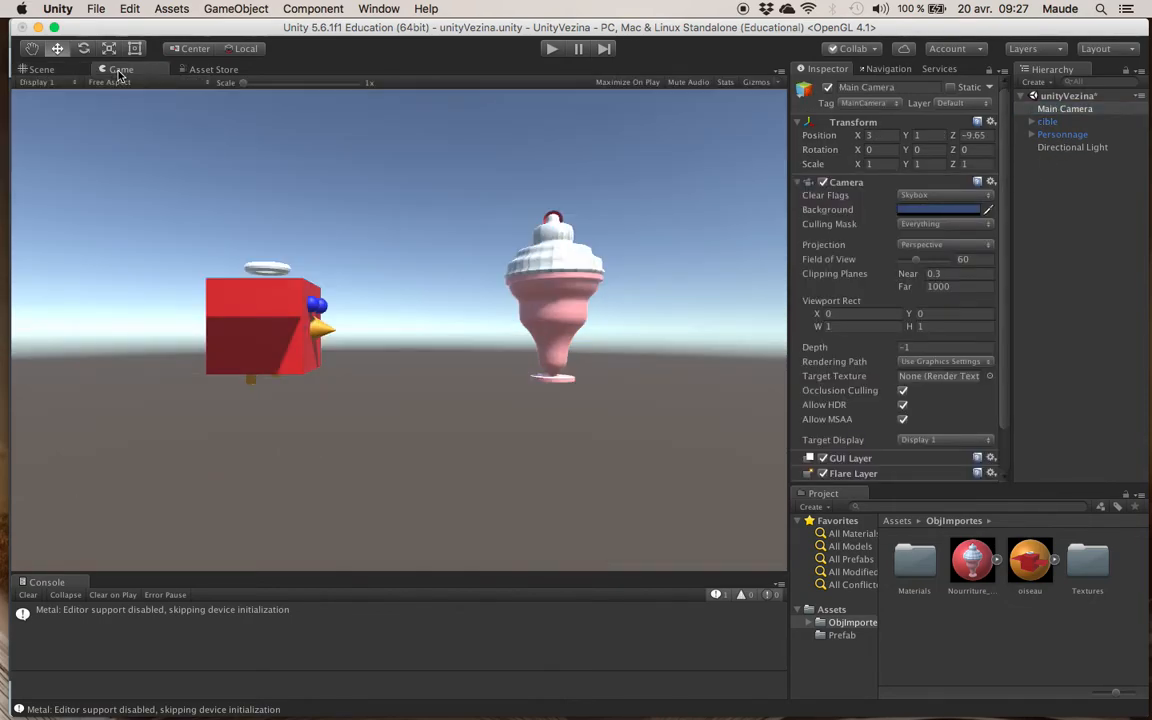
pyautogui.click(44, 69)
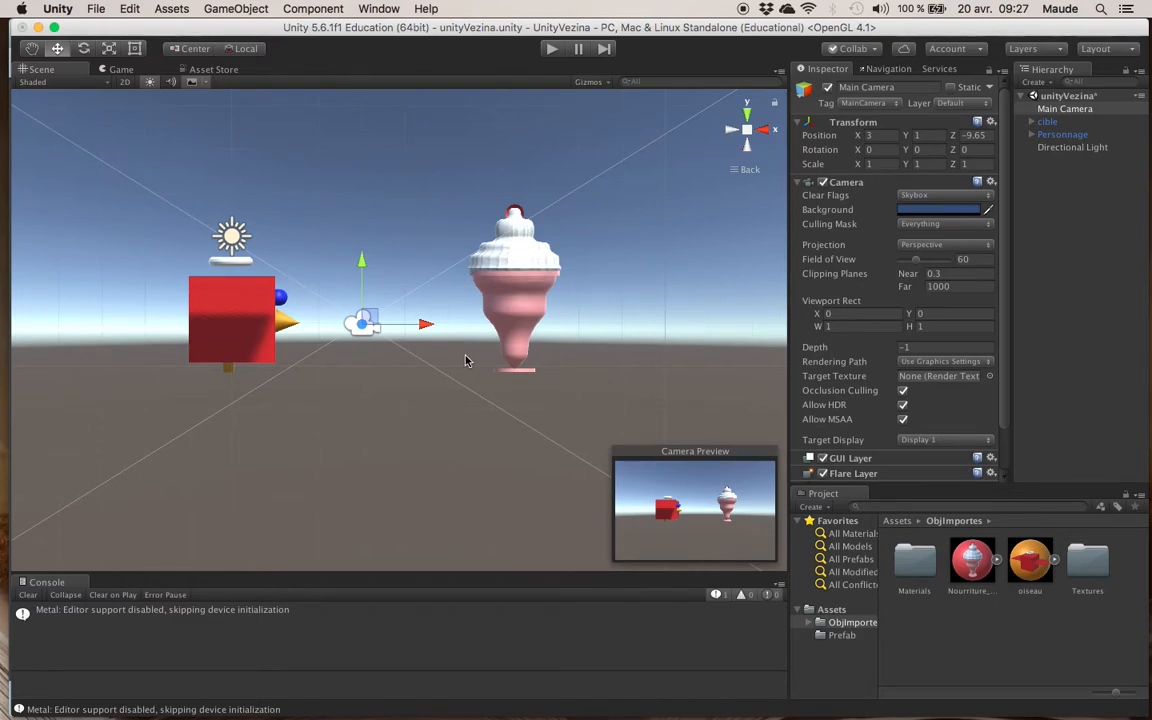
# Look up the sphere and capsule collider components and add a Sphere Collider to cible
pyautogui.click(1048, 122)
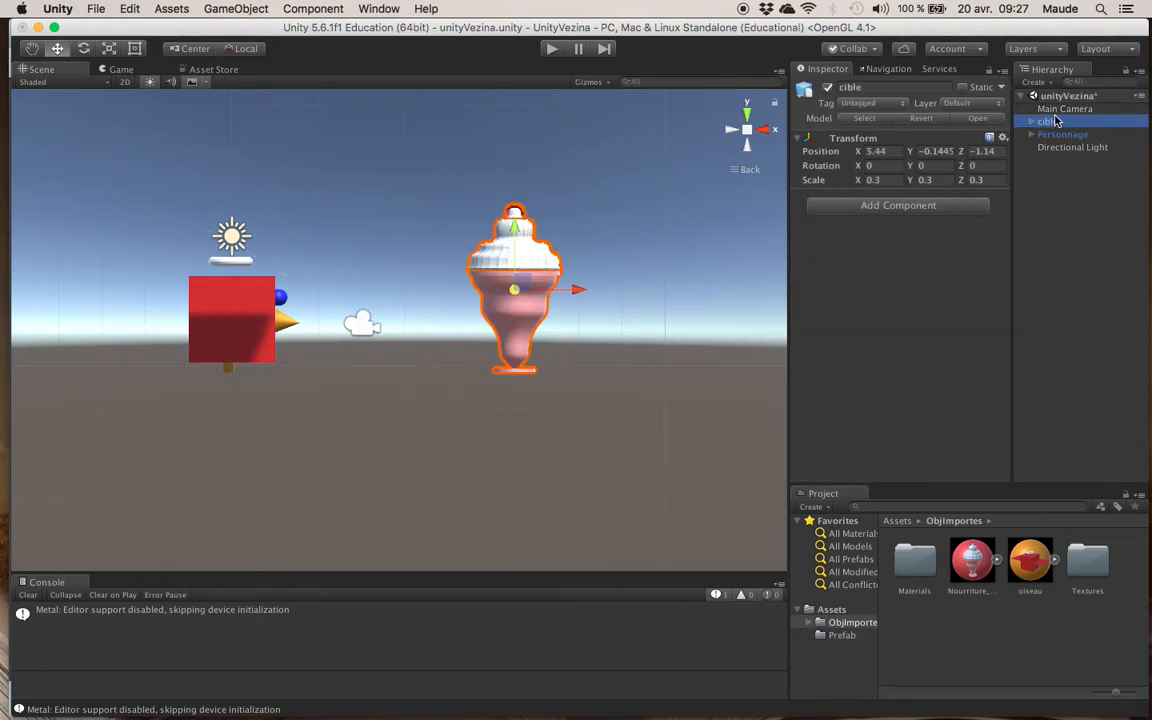
pyautogui.click(900, 206)
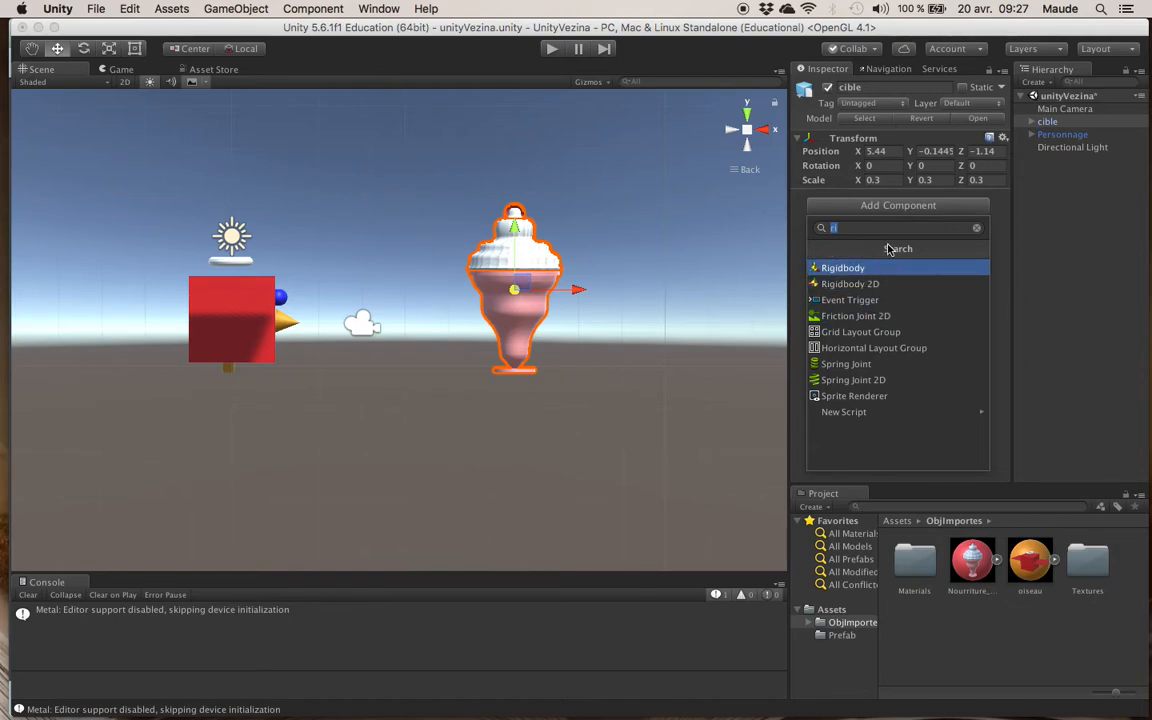
pyautogui.write('sph')
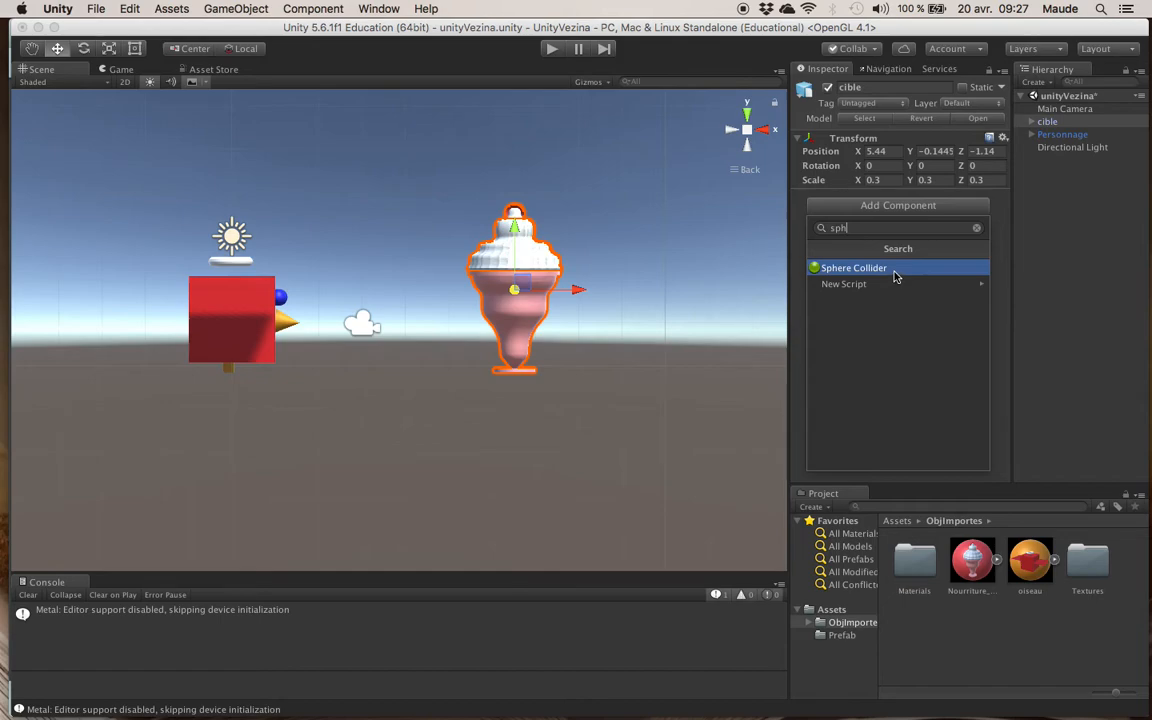
pyautogui.press('BackSpace')
pyautogui.press('BackSpace')
pyautogui.press('BackSpace')
pyautogui.write('cap')
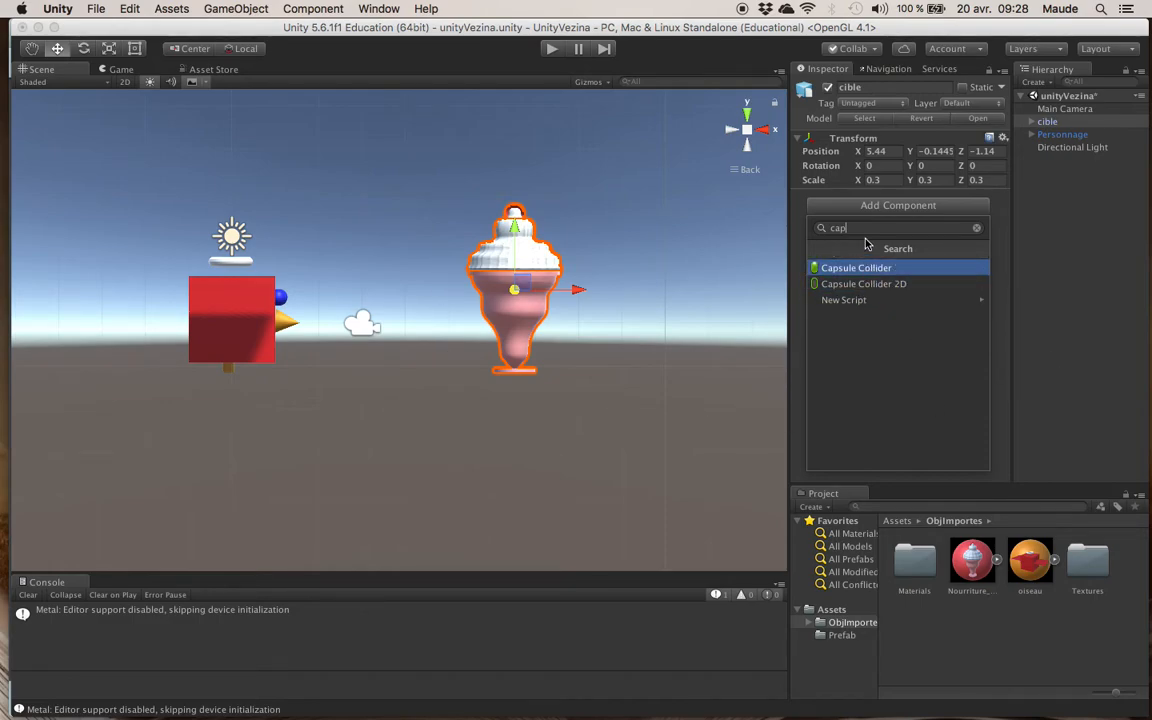
pyautogui.press('BackSpace')
pyautogui.press('BackSpace')
pyautogui.press('BackSpace')
pyautogui.write('sp')
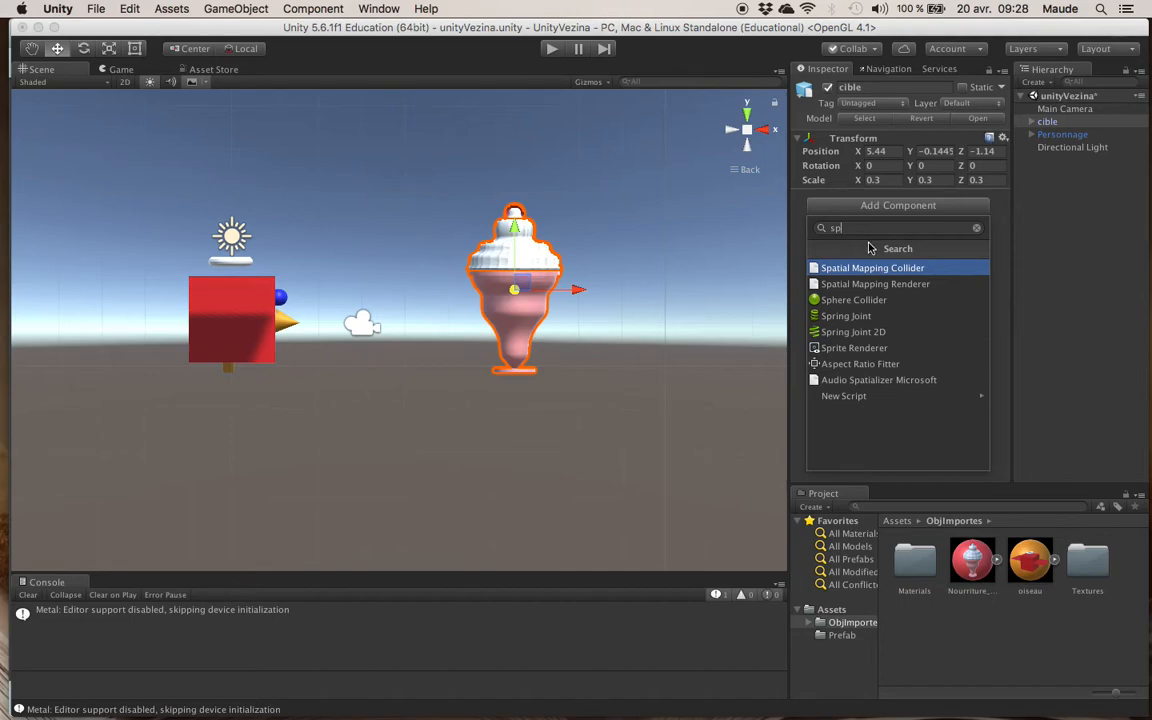
pyautogui.click(858, 300)
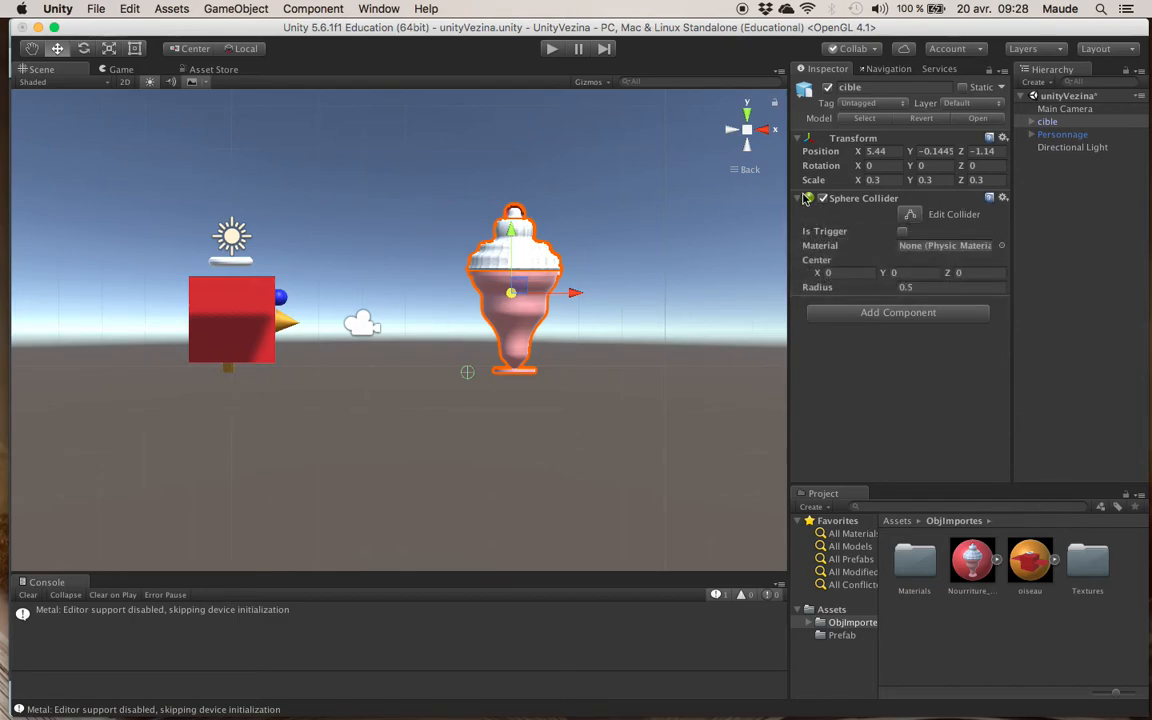
# Enlarge the Sphere Collider around the sundae to a radius of about 6.7, centred at about X 3.52 and Y 6.45
pyautogui.click(911, 215)
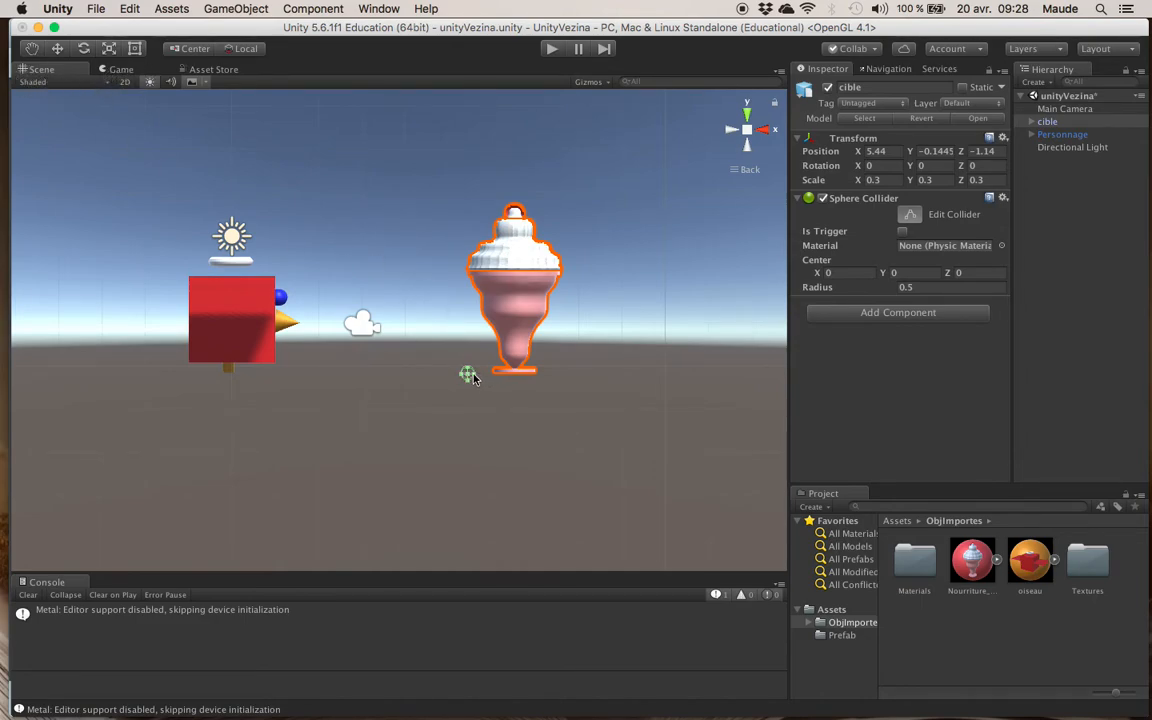
pyautogui.moveTo(466, 375); pyautogui.dragTo(578, 381)
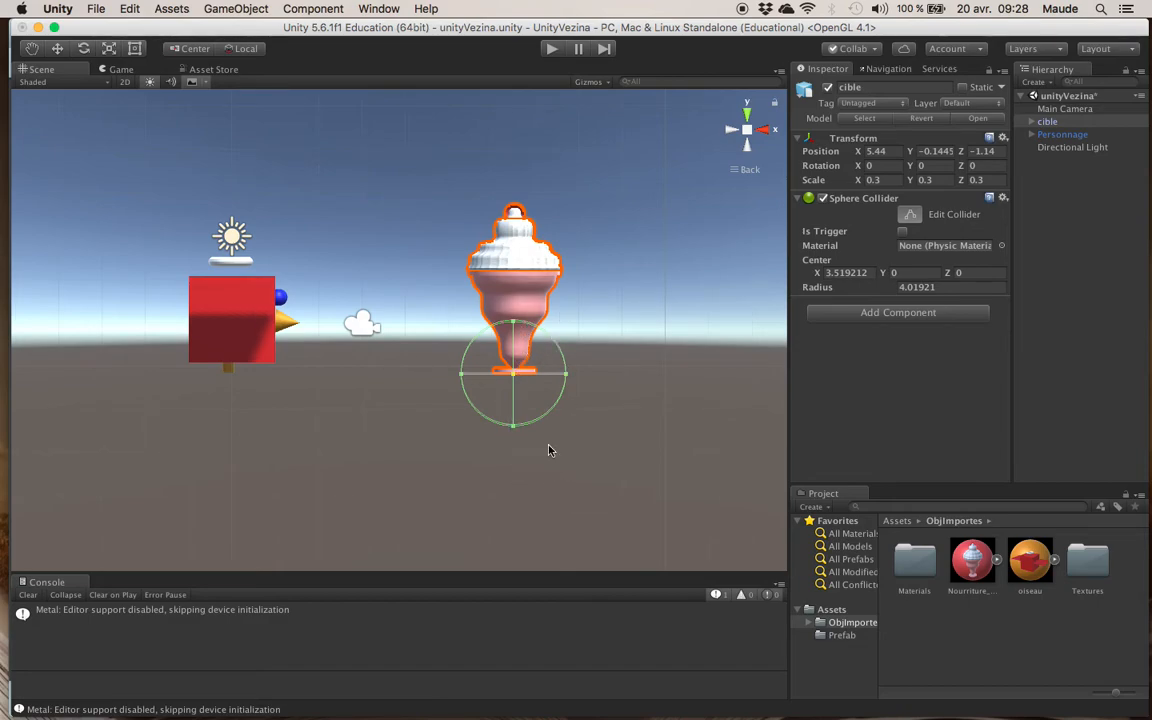
pyautogui.moveTo(515, 327); pyautogui.dragTo(512, 200)
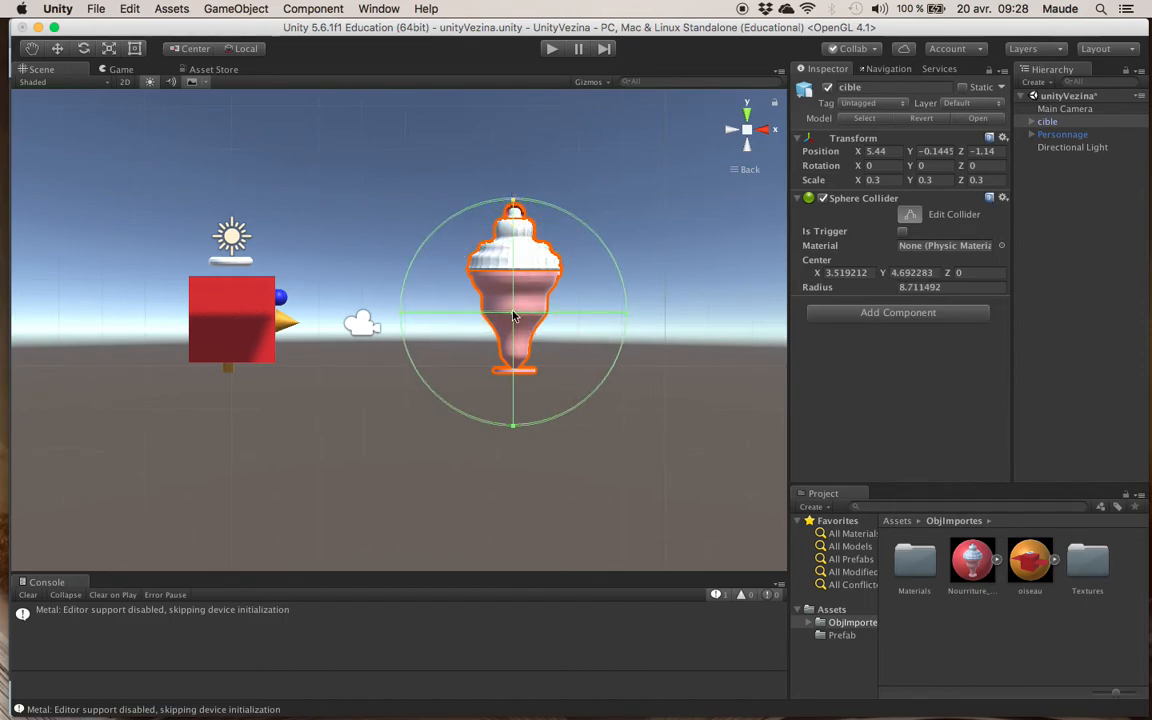
pyautogui.moveTo(513, 425); pyautogui.dragTo(524, 377)
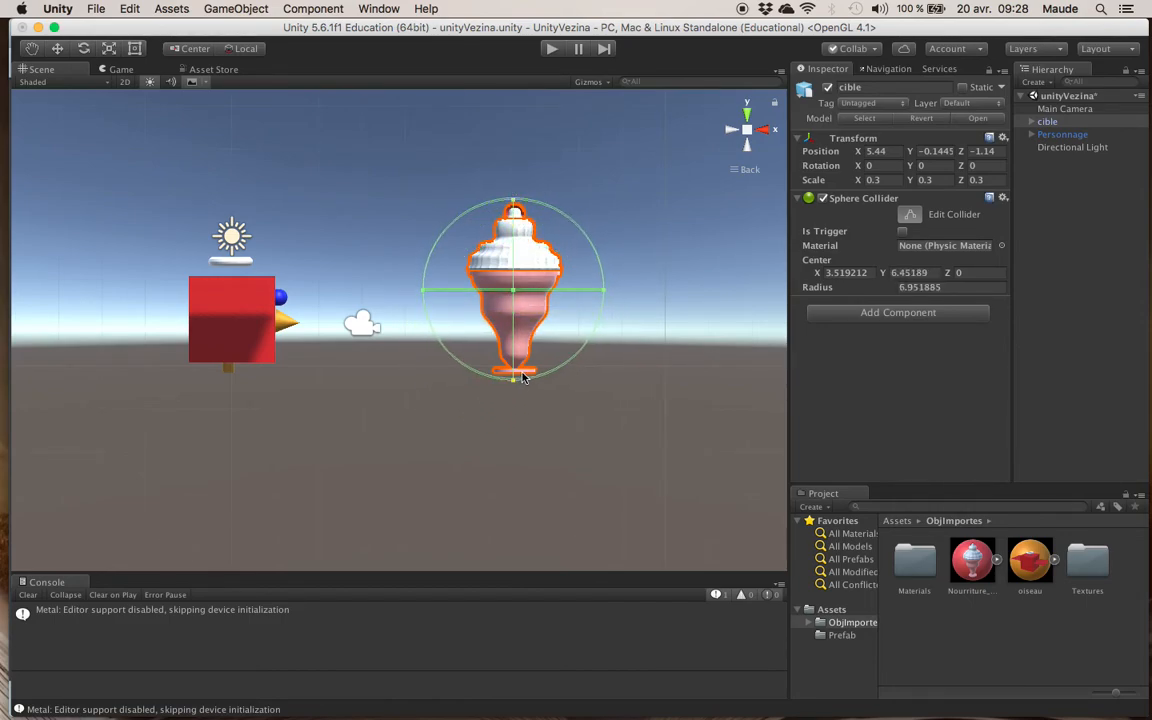
pyautogui.moveTo(605, 295)
pyautogui.mouseDown()
pyautogui.moveTo(550, 291)
pyautogui.moveTo(602, 291)
pyautogui.moveTo(591, 293)
pyautogui.mouseUp()
pyautogui.moveTo(424, 291); pyautogui.dragTo(429, 292)
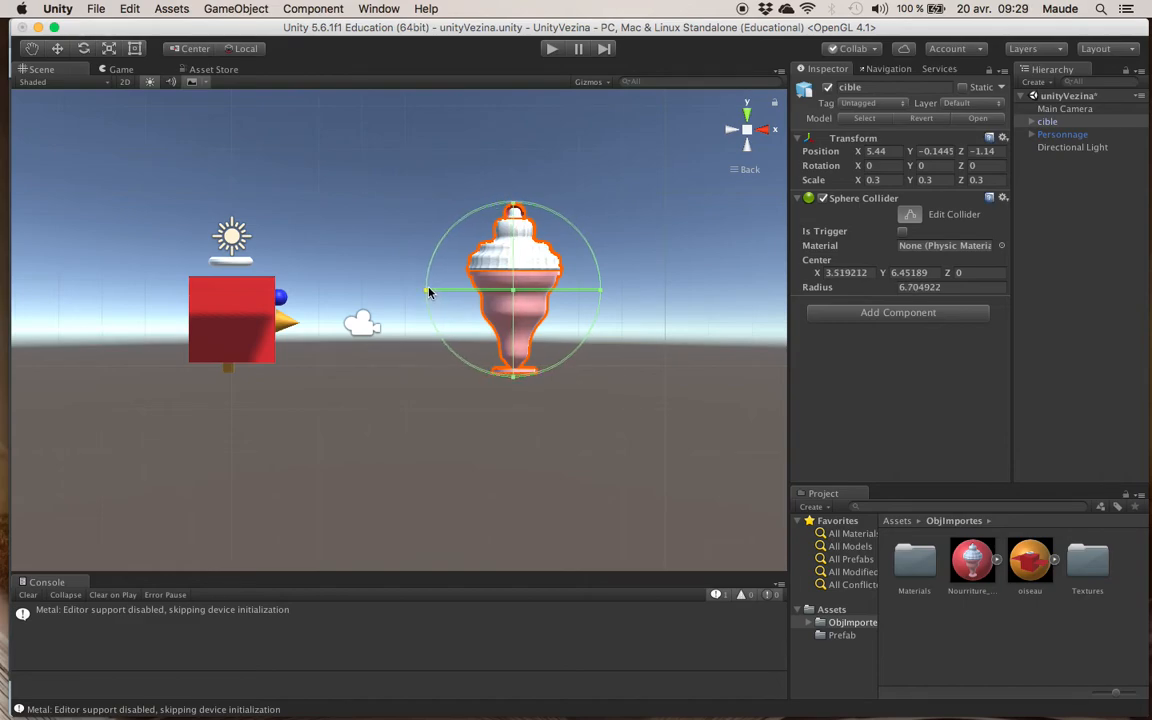
# Centre the Sphere Collider on the sundae in depth at about Z 3.74 and adjust its radius to about 5.59
pyautogui.click(768, 130)
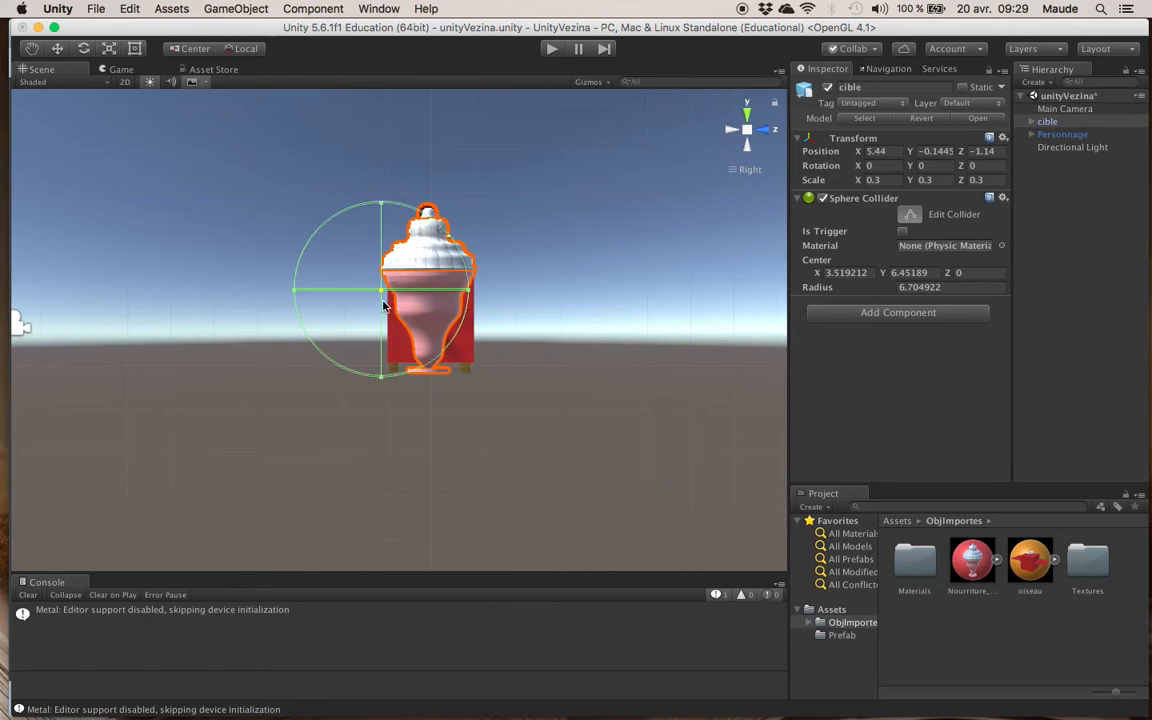
pyautogui.moveTo(470, 291); pyautogui.dragTo(492, 291)
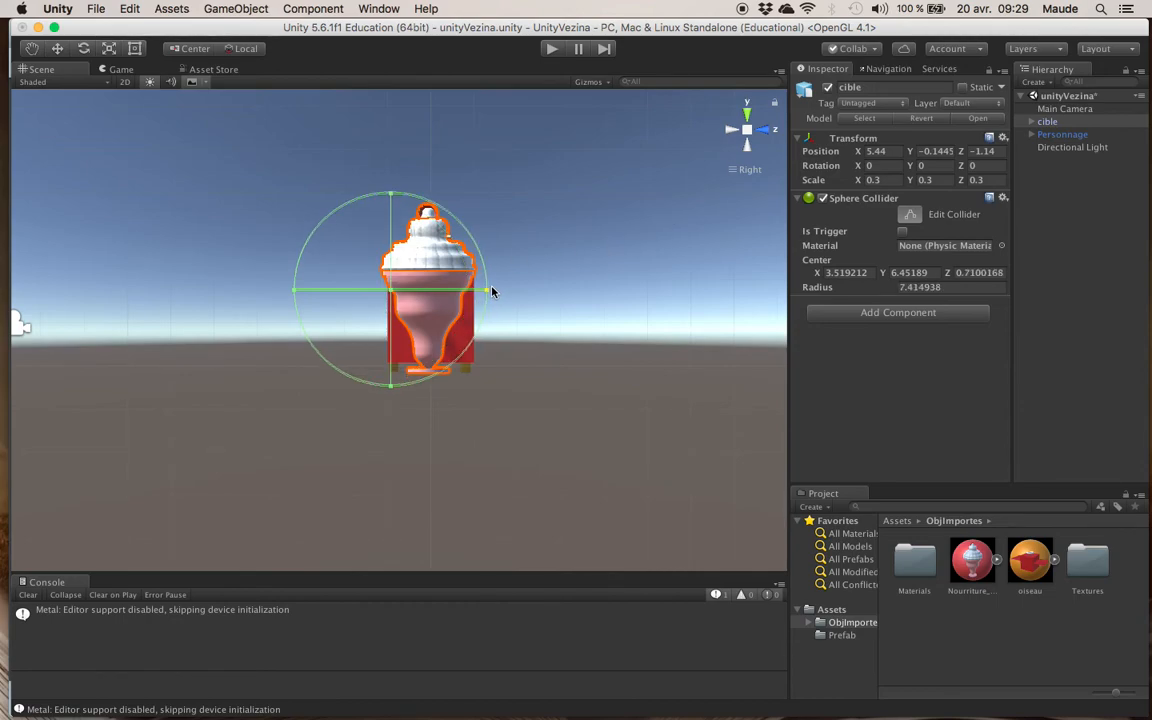
pyautogui.moveTo(299, 290); pyautogui.dragTo(372, 291)
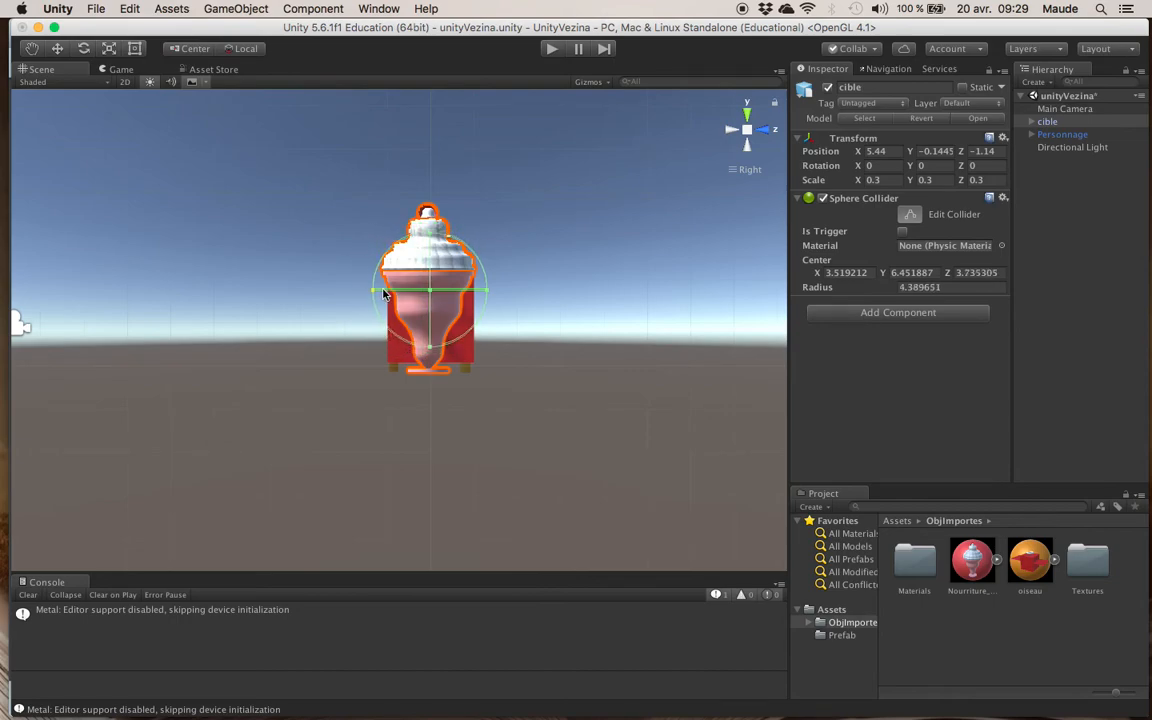
pyautogui.moveTo(429, 232); pyautogui.dragTo(429, 210)
pyautogui.moveTo(435, 352); pyautogui.dragTo(432, 370)
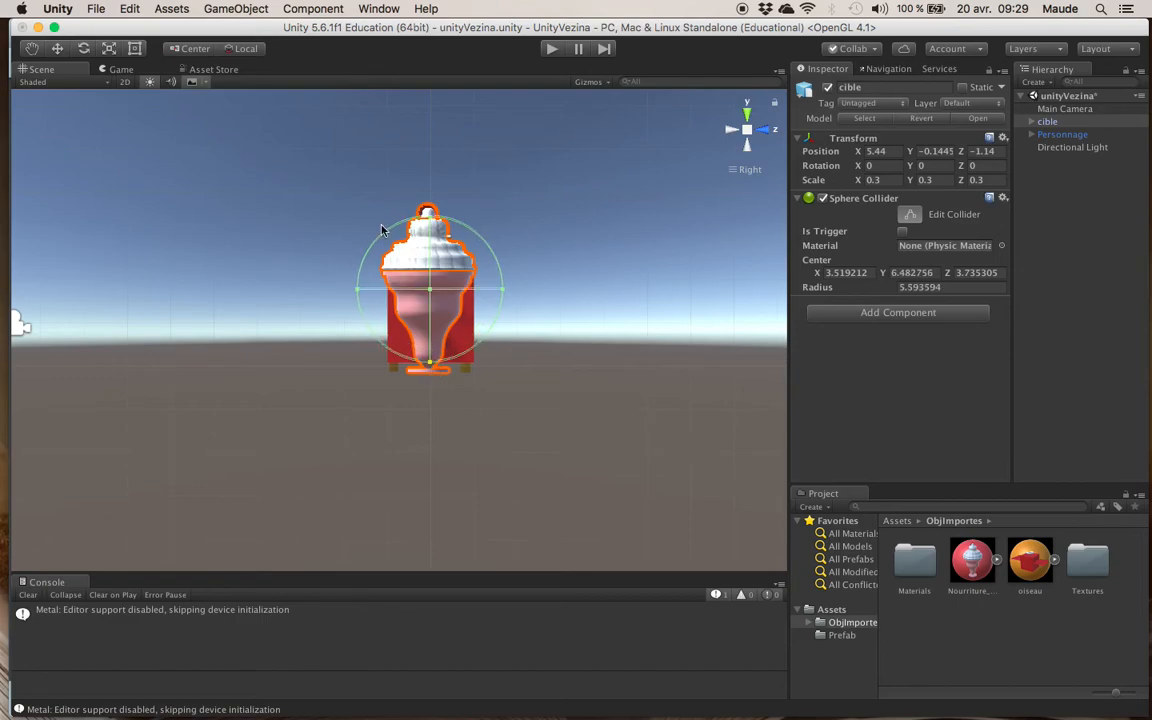
# Check from several sides how the Sphere Collider surrounds cible
pyautogui.click(767, 131)
pyautogui.click(766, 132)
pyautogui.click(766, 132)
pyautogui.click(766, 132)
pyautogui.click(766, 132)
pyautogui.click(766, 132)
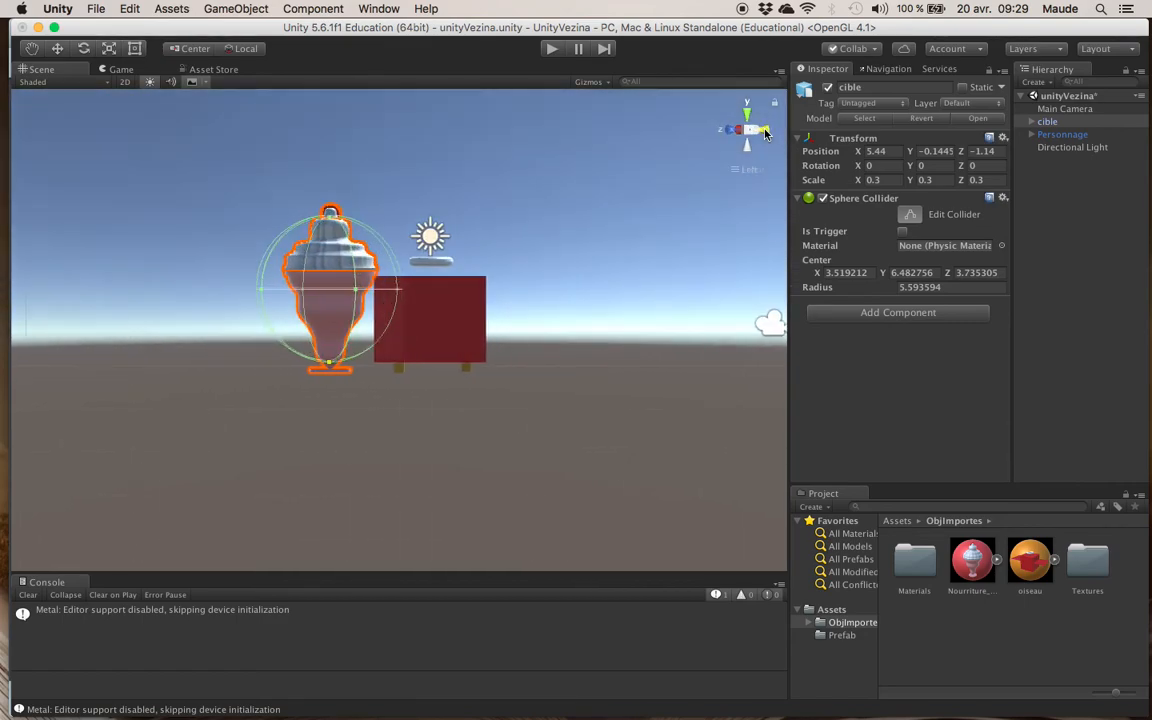
# Review cible and its Sphere Collider from the back view, reopening the collider for editing, and compare with the game camera's view
pyautogui.click(766, 132)
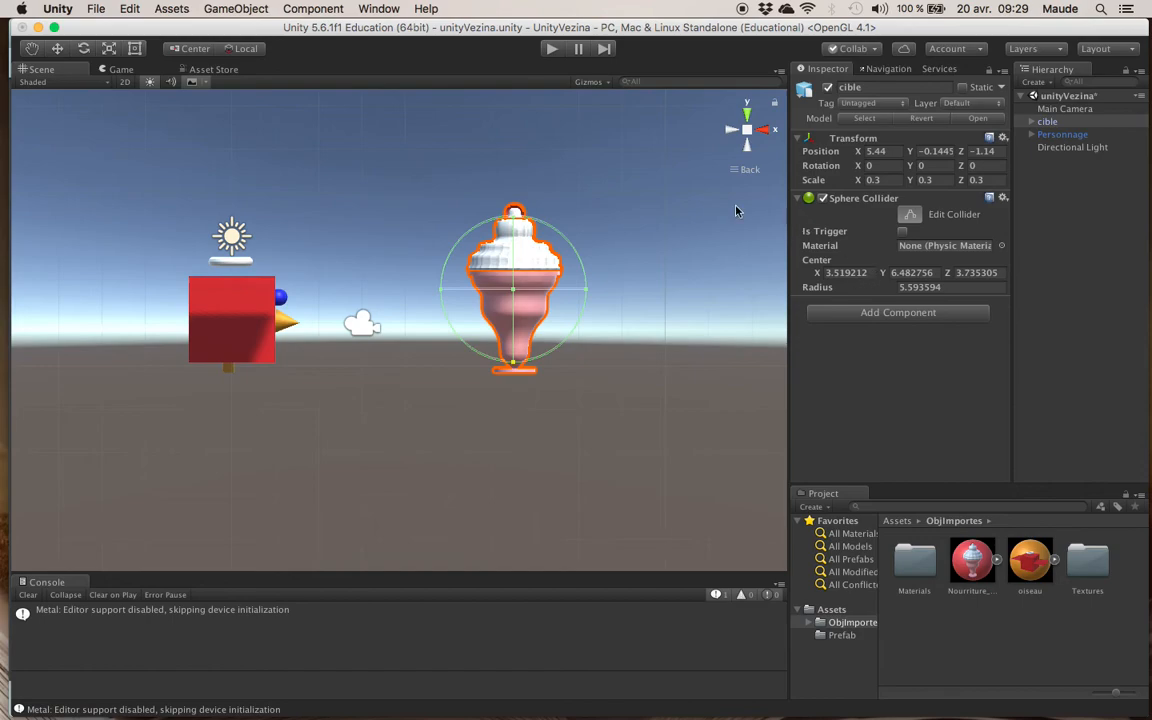
pyautogui.click(610, 310)
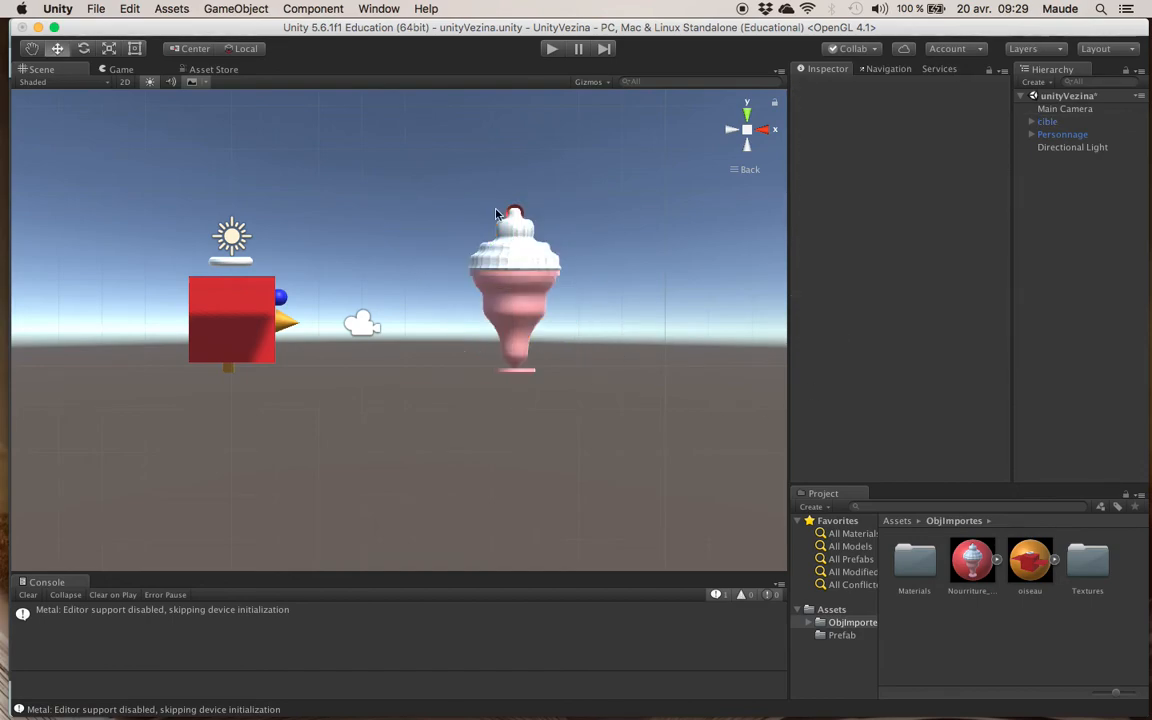
pyautogui.click(1057, 122)
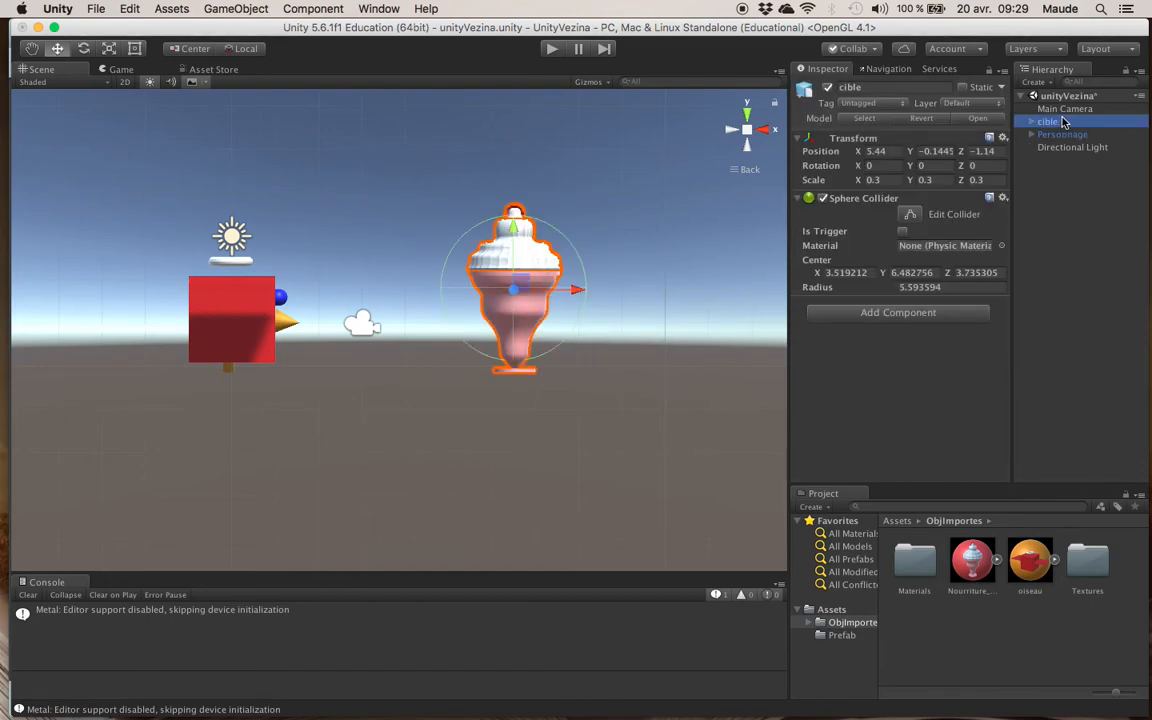
pyautogui.click(912, 216)
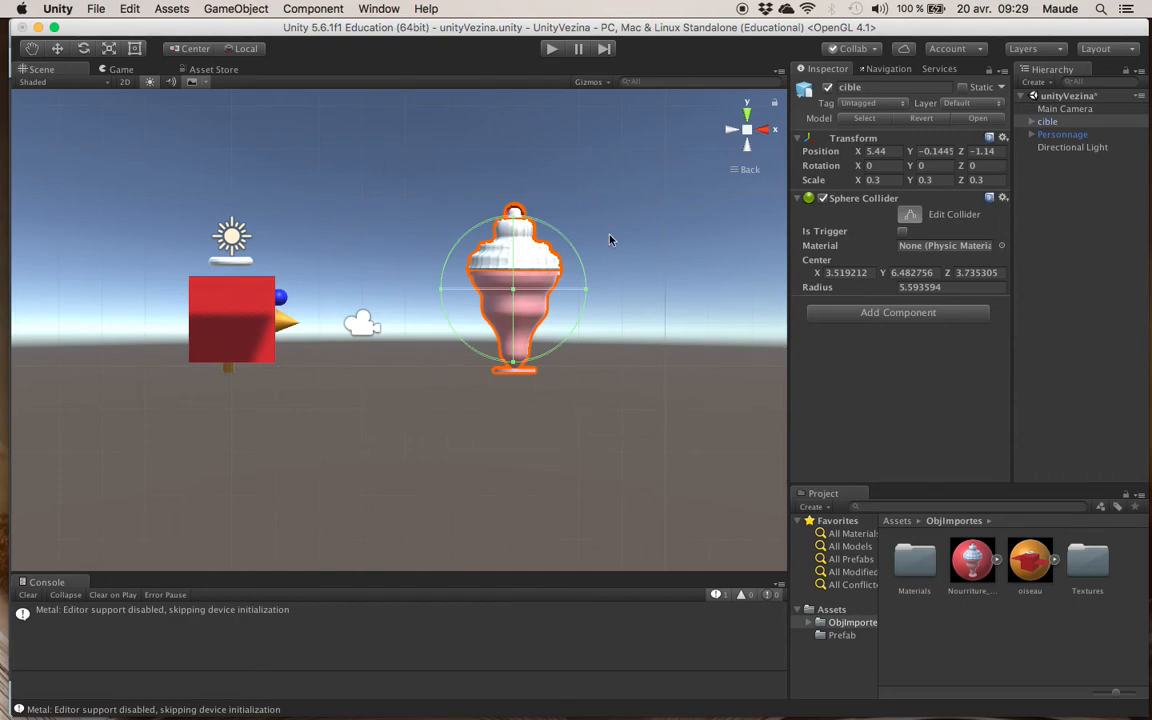
pyautogui.click(121, 69)
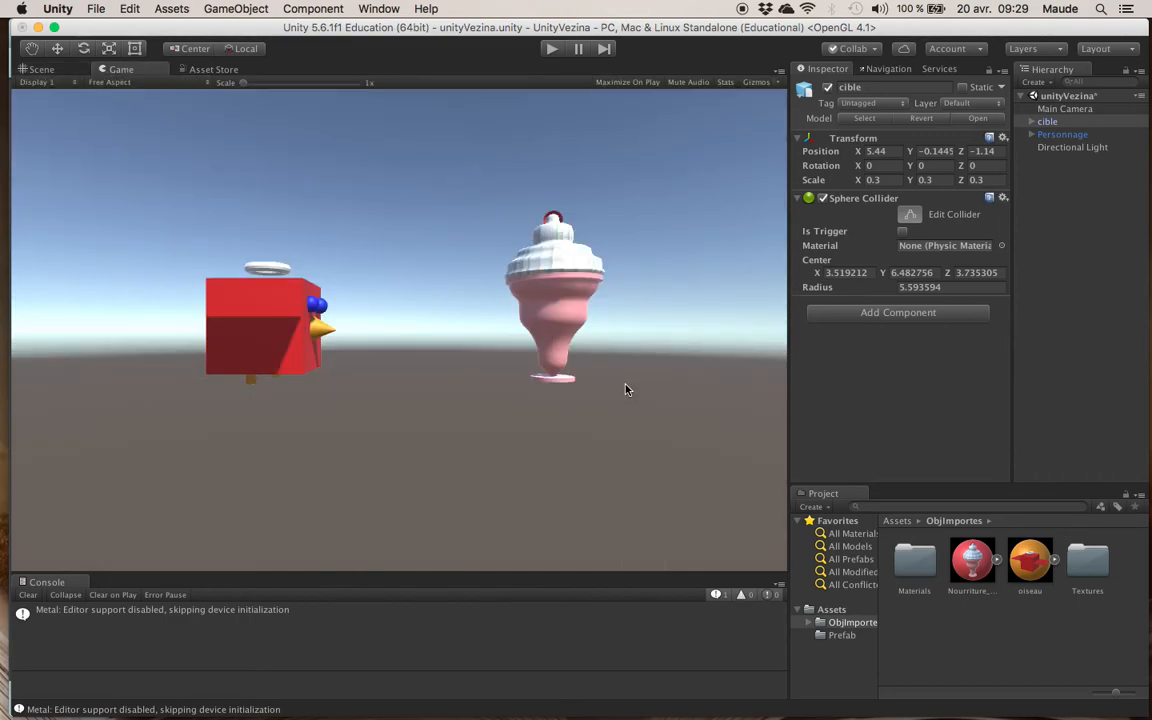
pyautogui.click(45, 69)
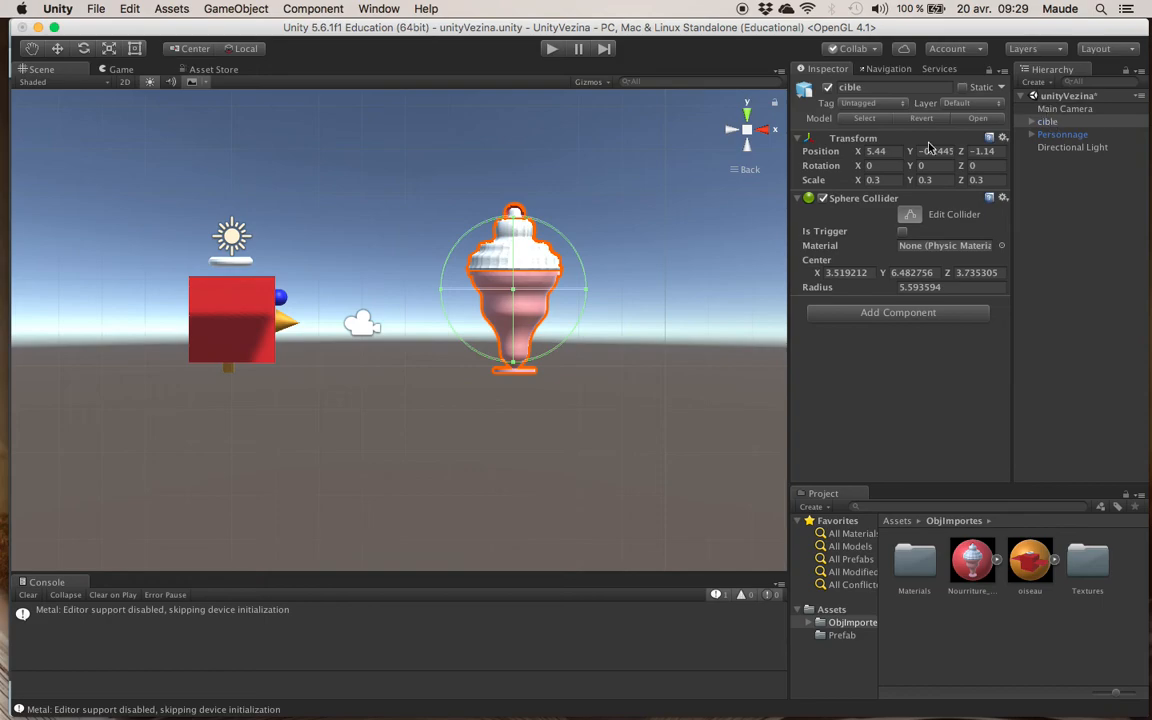
# Create a prefab of cible in the Prefab folder, alongside balleNeige and Personnage
pyautogui.click(840, 636)
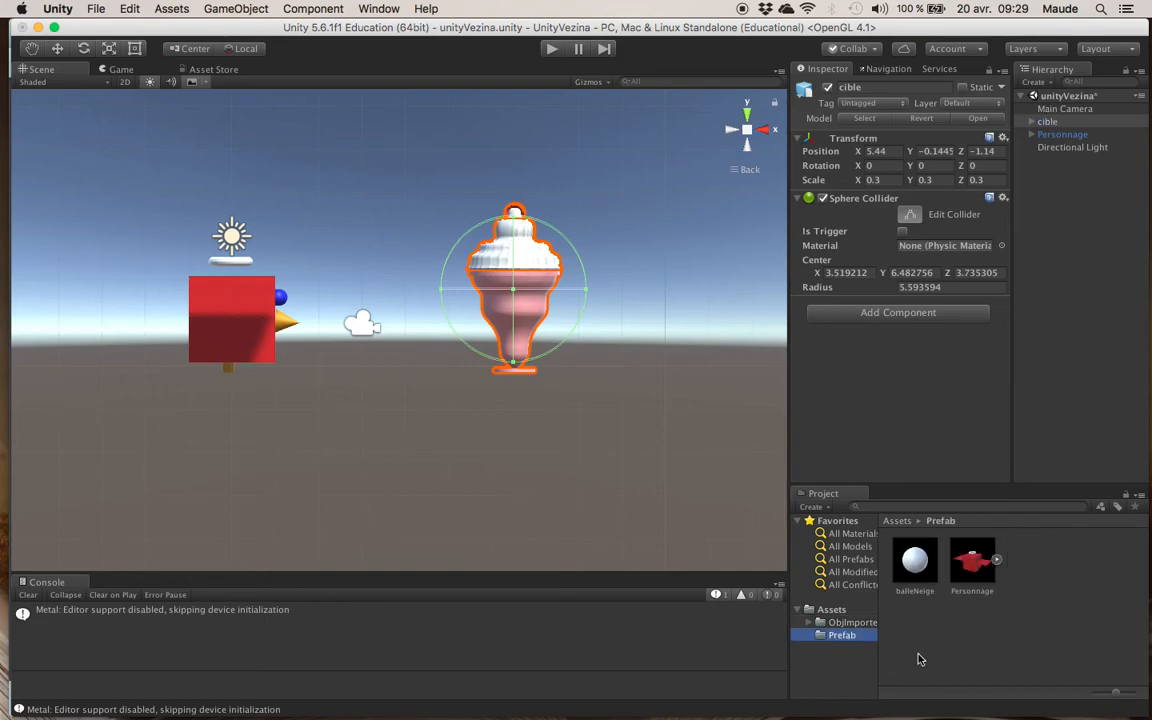
pyautogui.click(1047, 122)
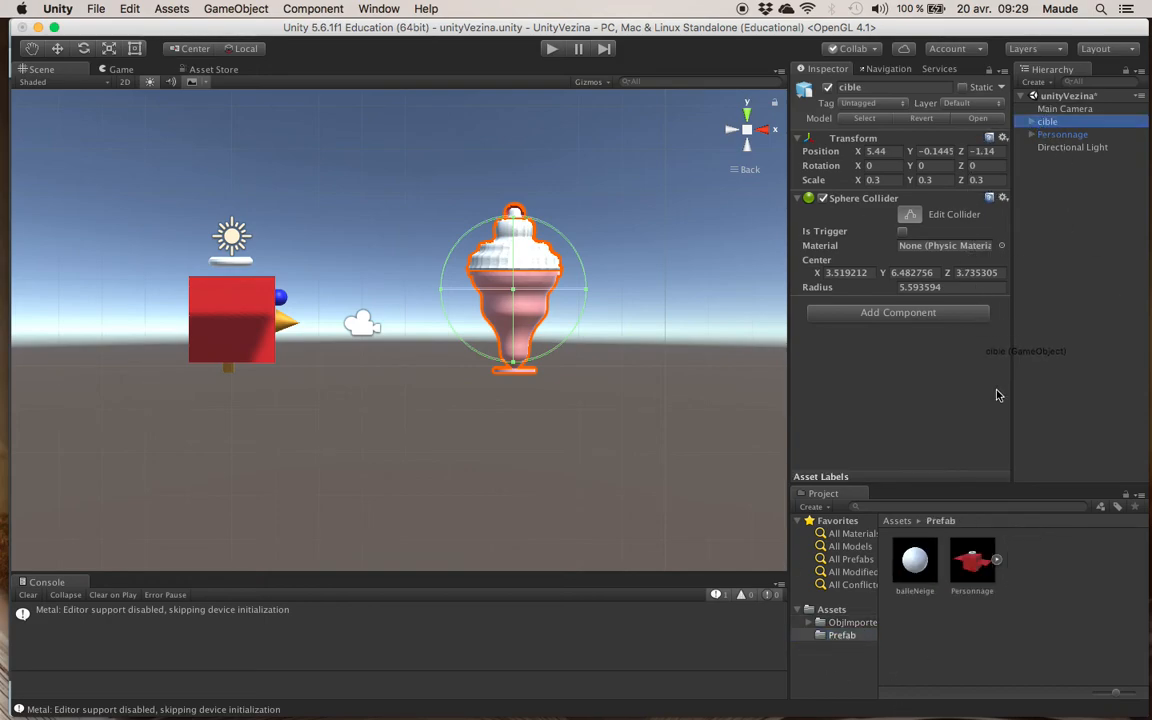
pyautogui.moveTo(1042, 587); pyautogui.dragTo(1035, 580)
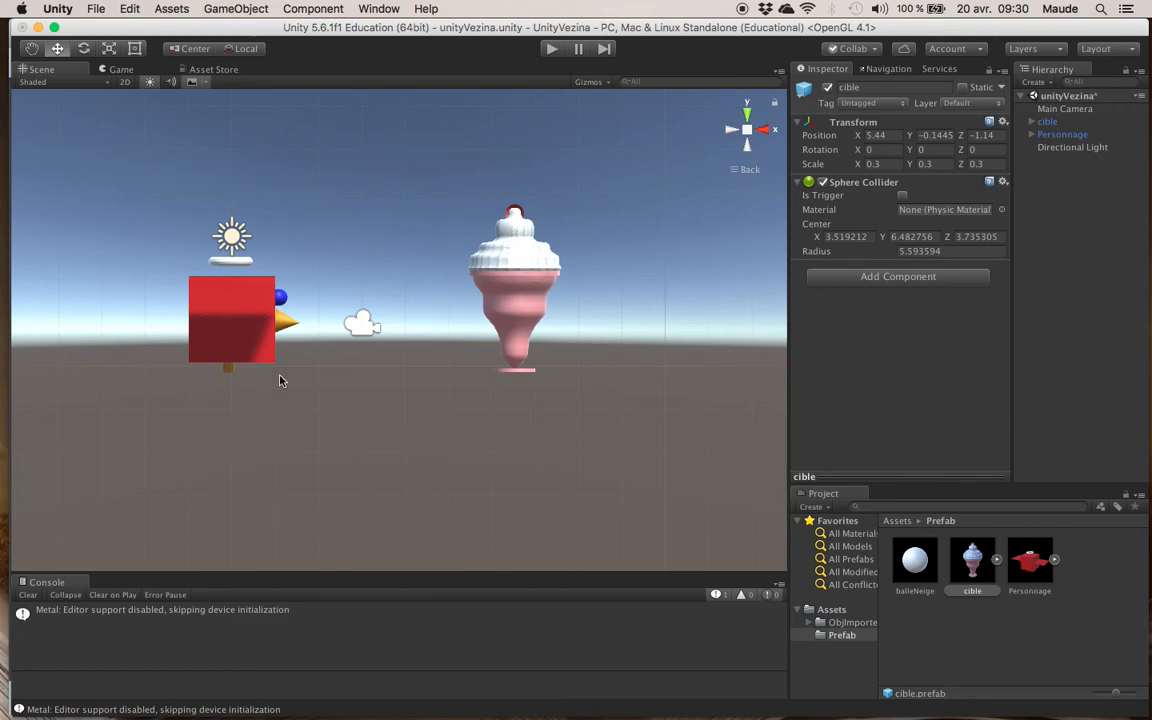
# Save the project and the unityVezina scene
pyautogui.click(98, 8)
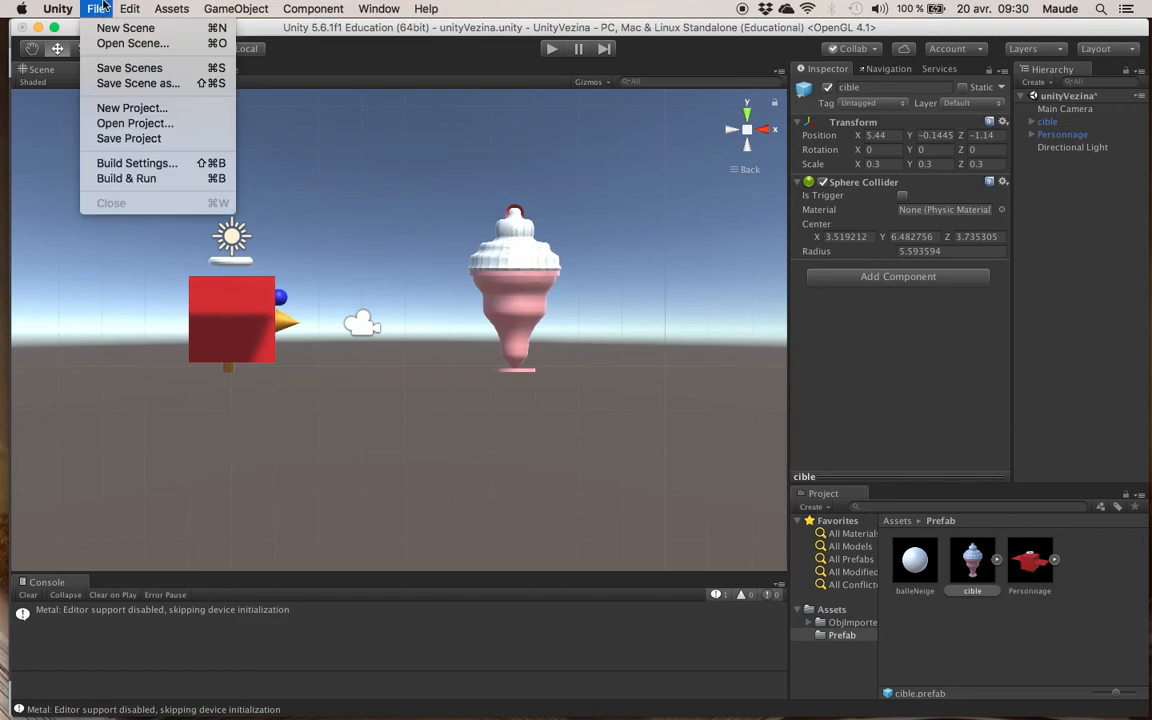
pyautogui.click(153, 143)
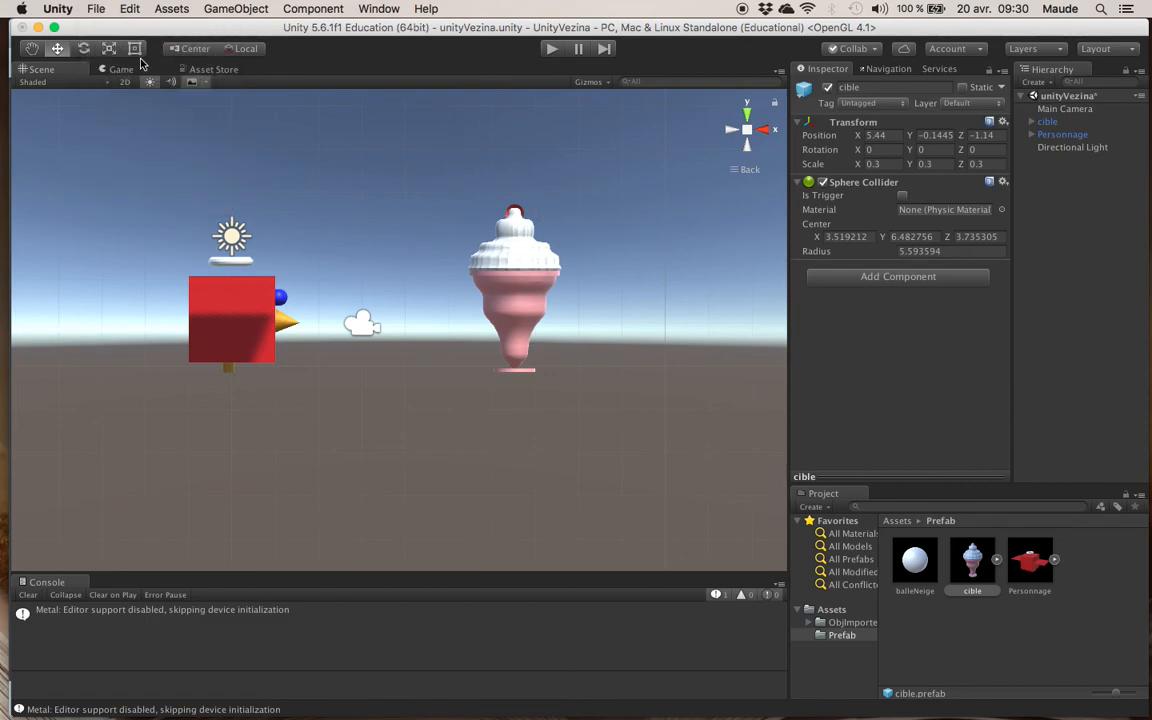
pyautogui.click(96, 9)
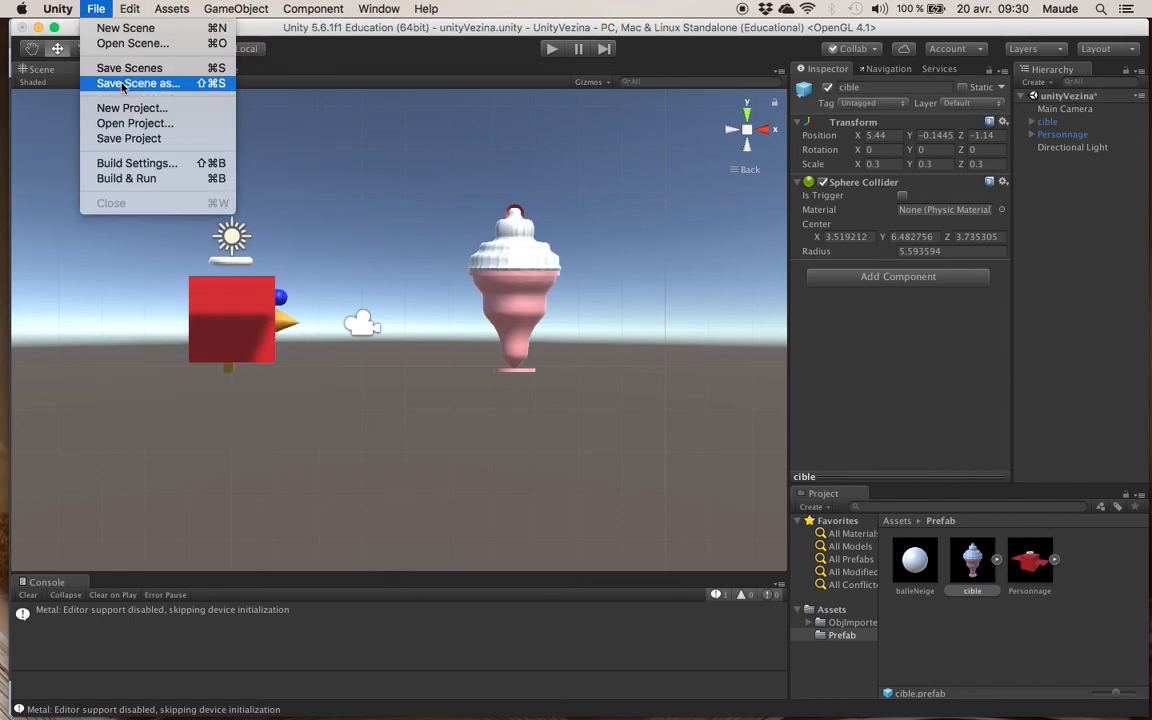
pyautogui.click(110, 68)
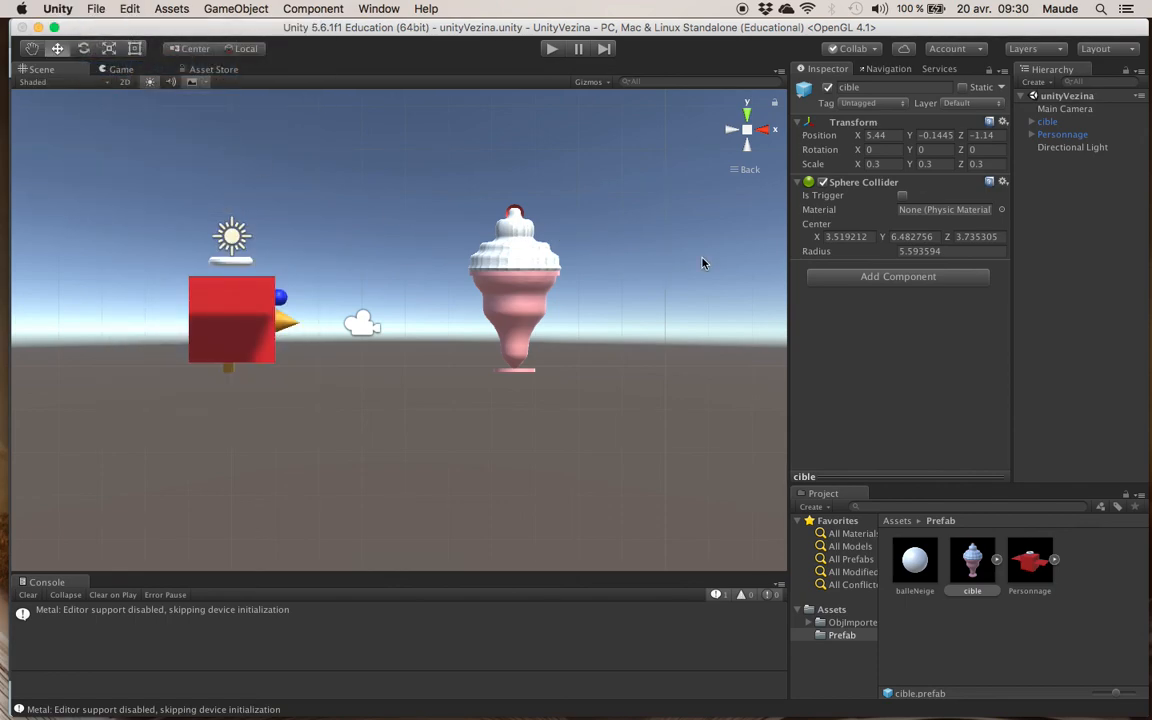